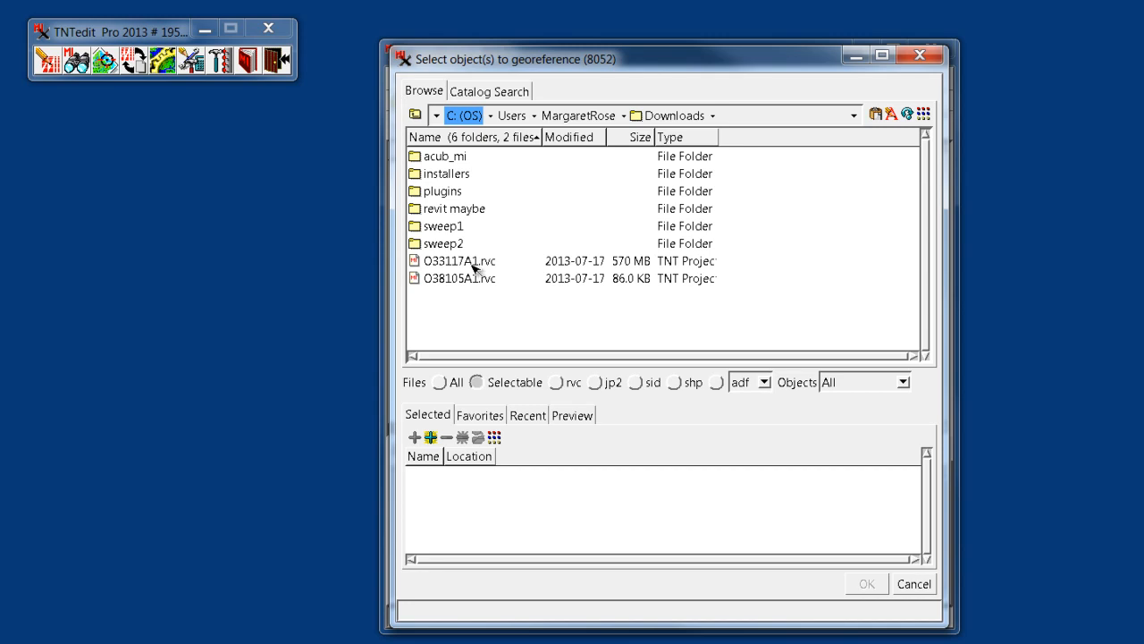
Select the O33117A1 raster from O33117A1.rvc in the Downloads folder as the object to georeference.
double_click(418, 259)
left_click(416, 158)
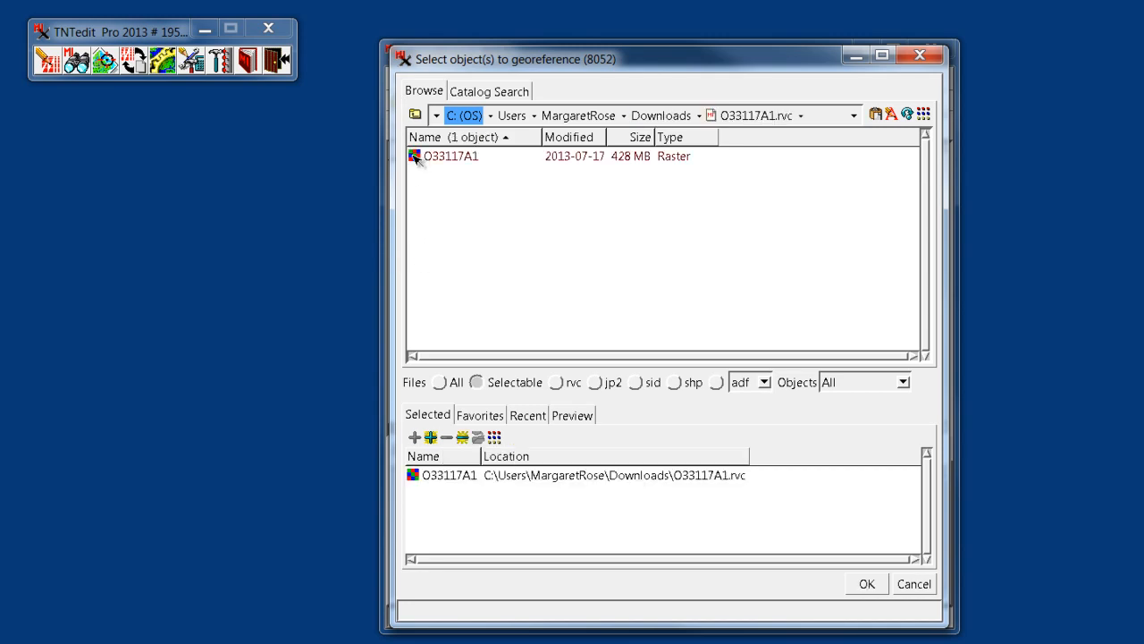
left_click(866, 582)
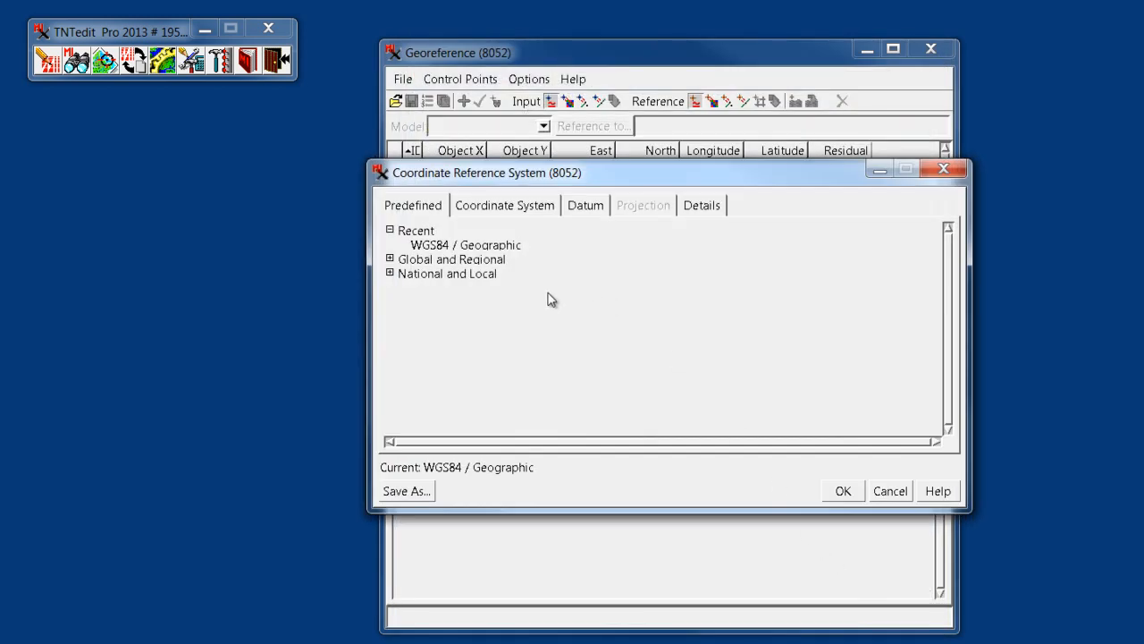
Set the coordinate reference system's datum to North American 1927 (NAD27).
left_click(589, 210)
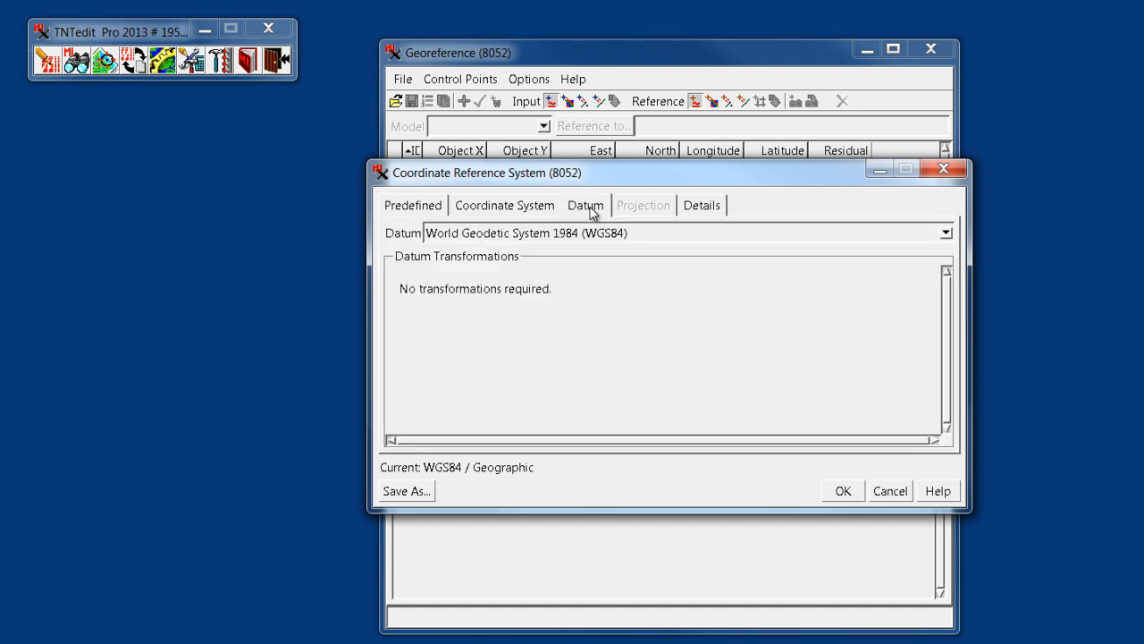
left_click(946, 232)
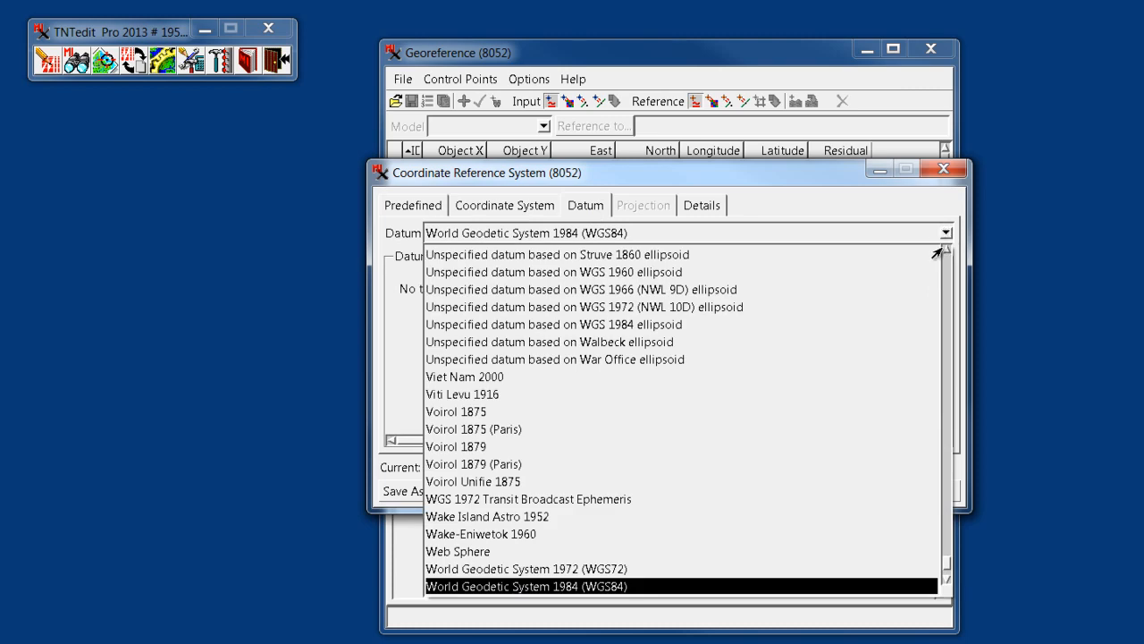
left_click_drag(946, 562, 945, 428)
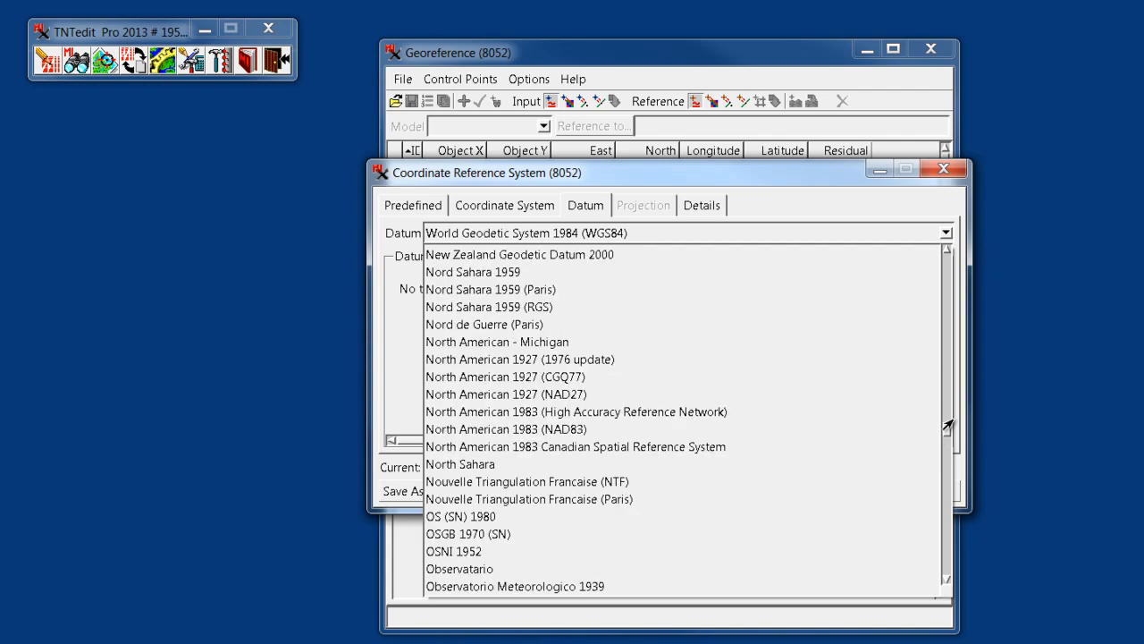
left_click(589, 394)
Choose the predefined UTM zone 10N (CM 123W) coordinate system and accept the reference system.
left_click(517, 205)
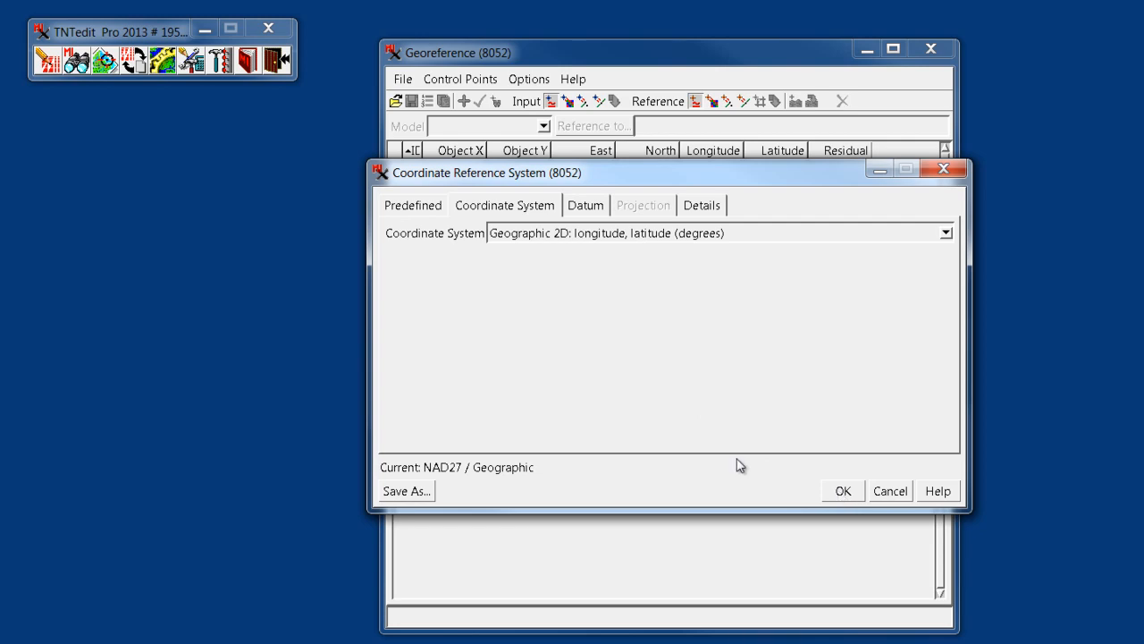
left_click(387, 207)
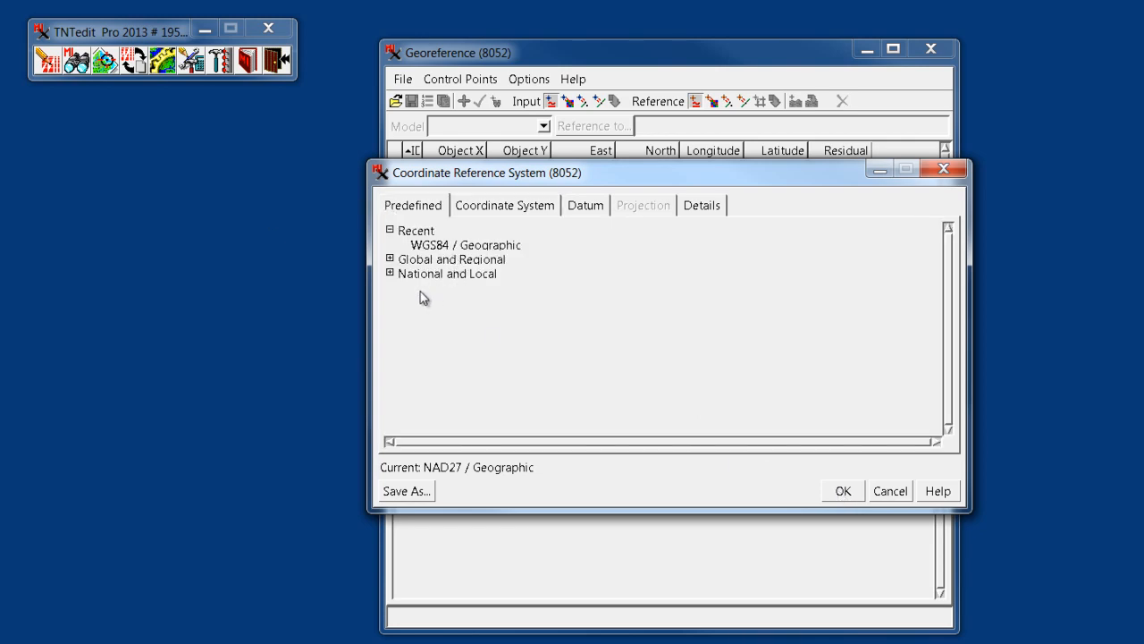
left_click(391, 258)
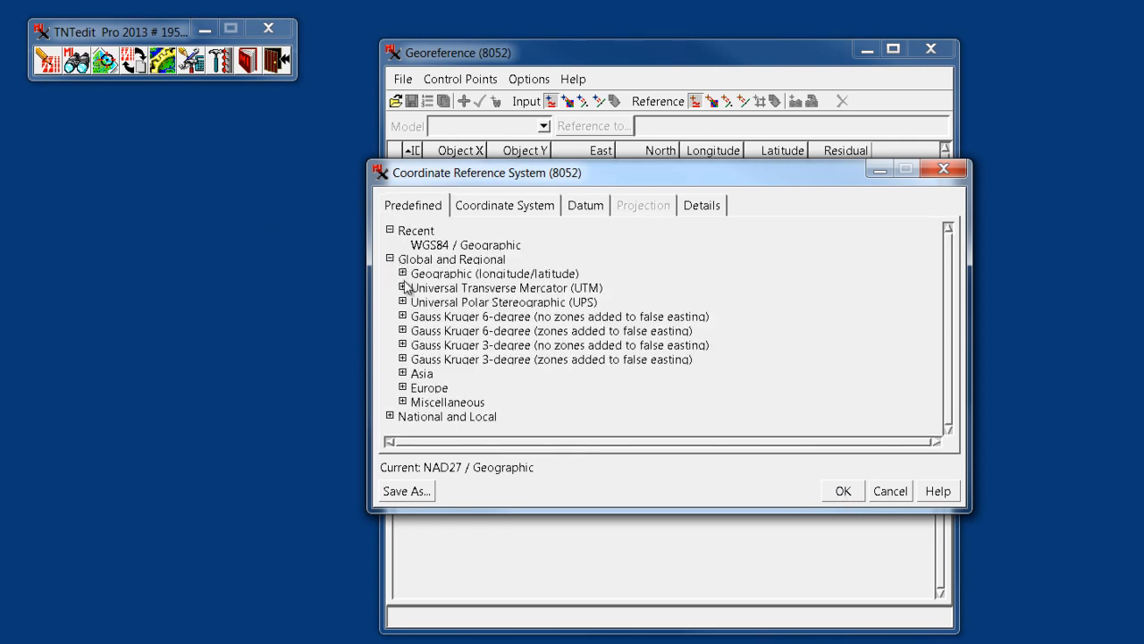
left_click(404, 288)
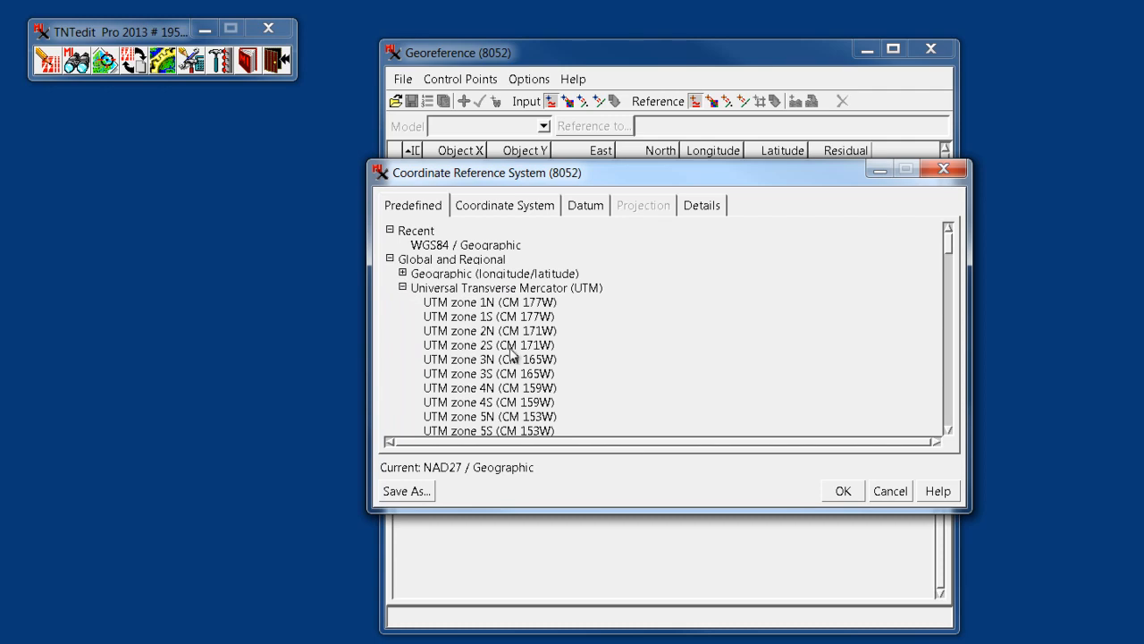
scroll(511, 356, "down", 4)
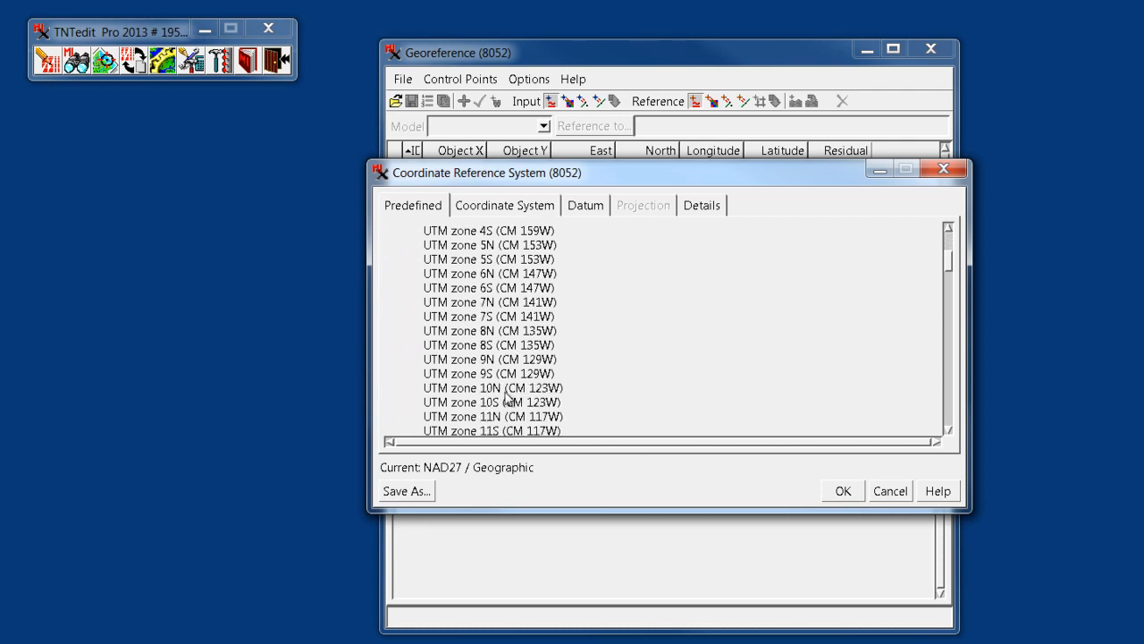
left_click(507, 389)
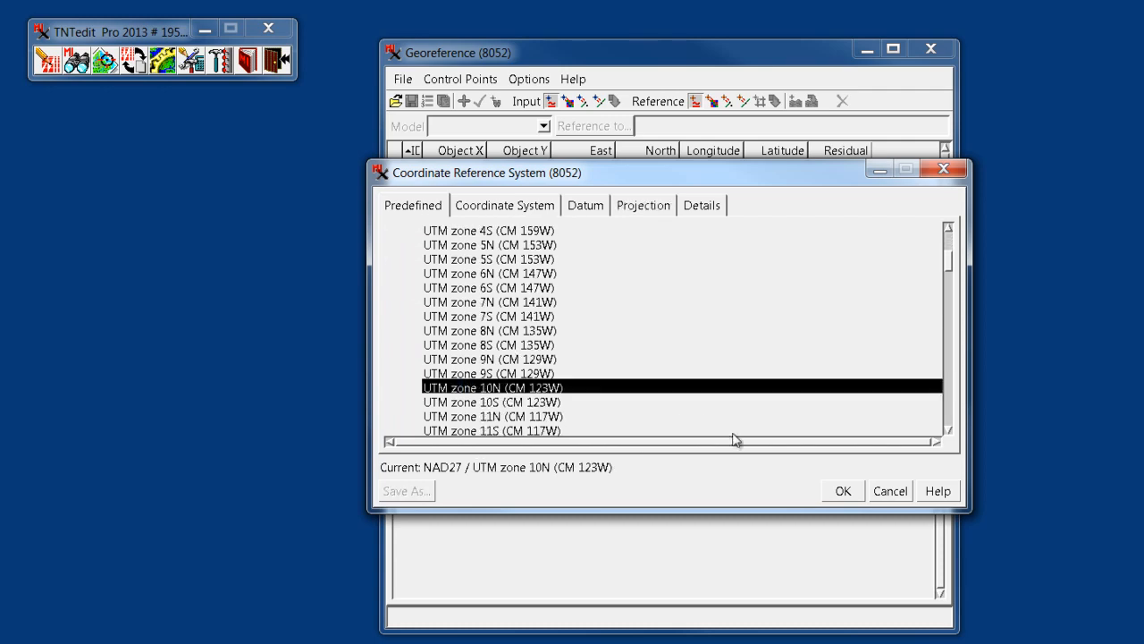
left_click(837, 490)
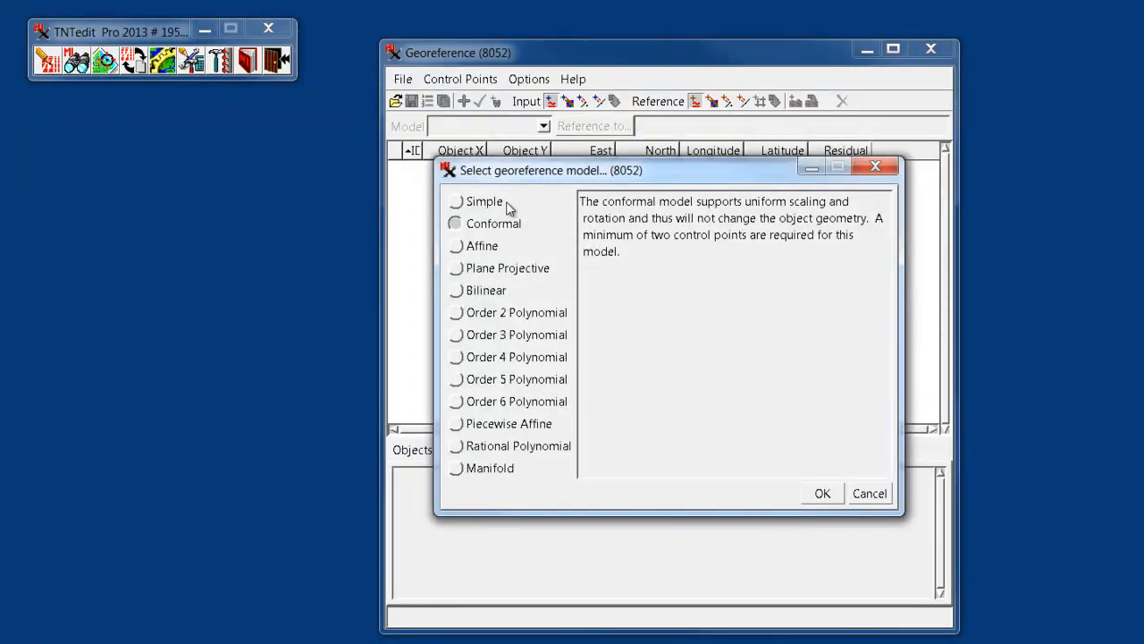
Choose the Affine georeference model and arrange the Georeference and Input View windows so the table and map are both accessible.
left_click(475, 250)
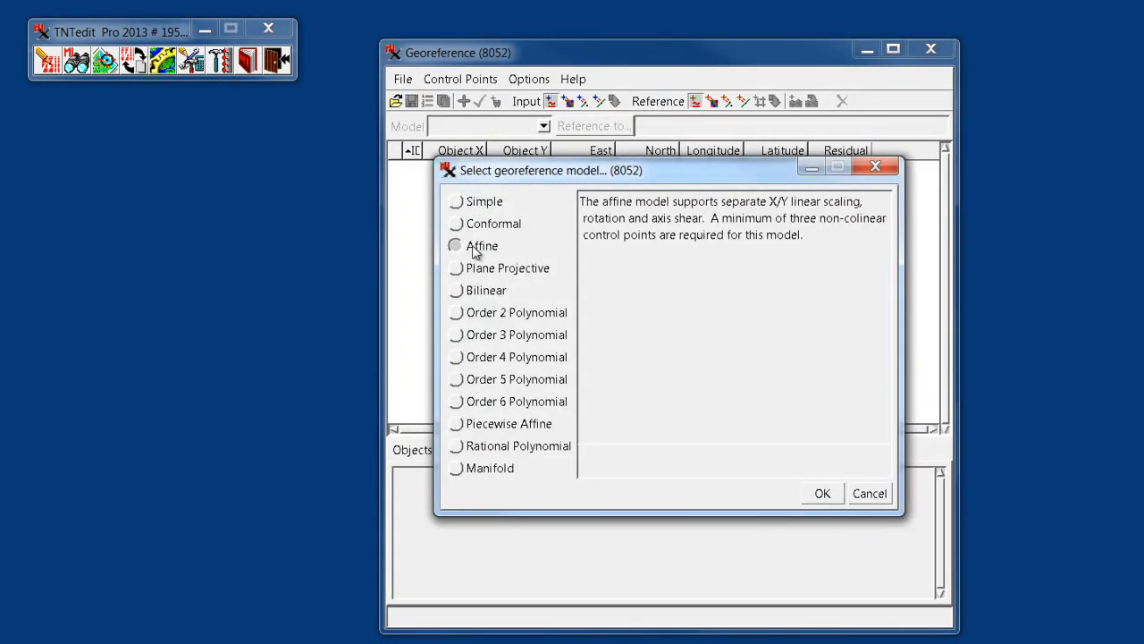
left_click(823, 493)
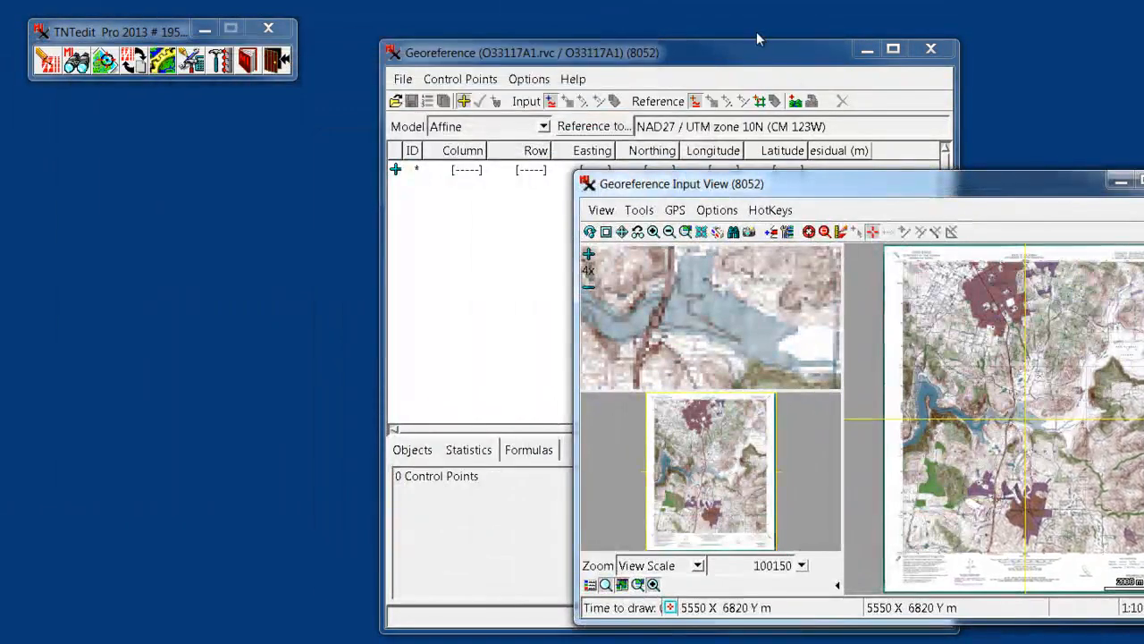
left_click_drag(753, 49, 380, 82)
left_click_drag(703, 182, 577, 105)
Zoom to the map's southwest corner and enter longitude W 117 07 30 and latitude 33 for the first control point.
left_click(708, 155)
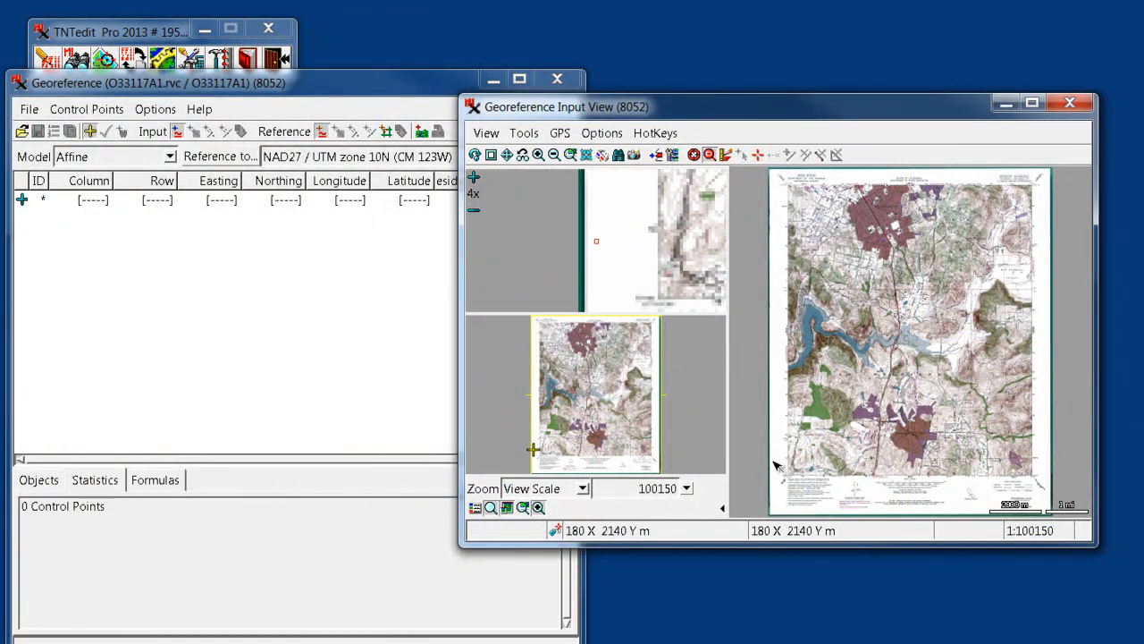
left_click_drag(775, 460, 805, 486)
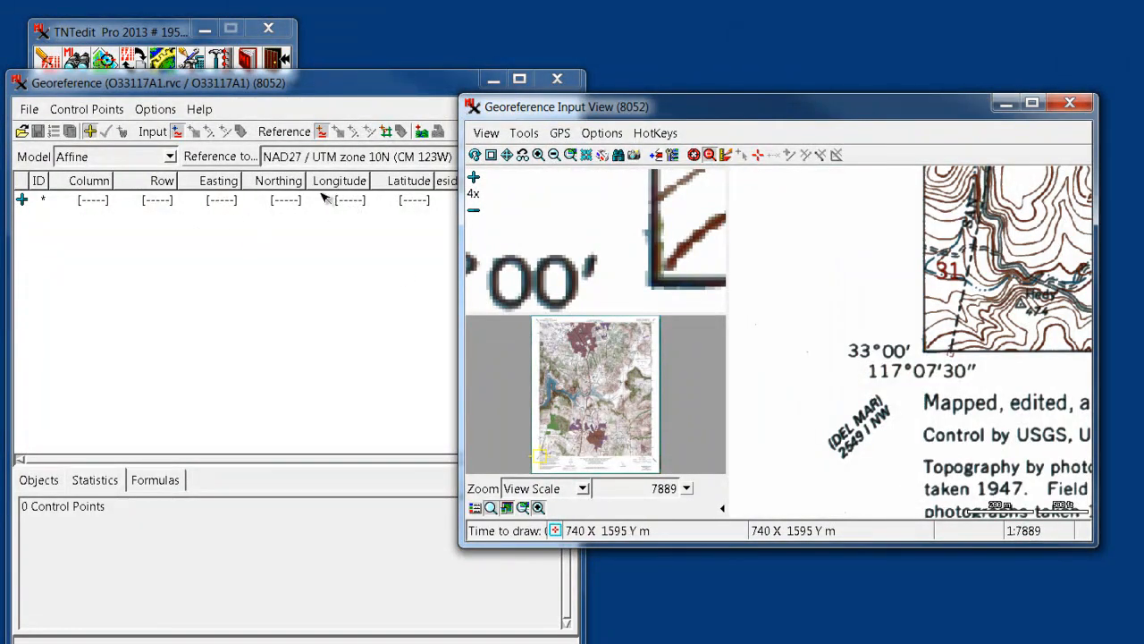
left_click(353, 200)
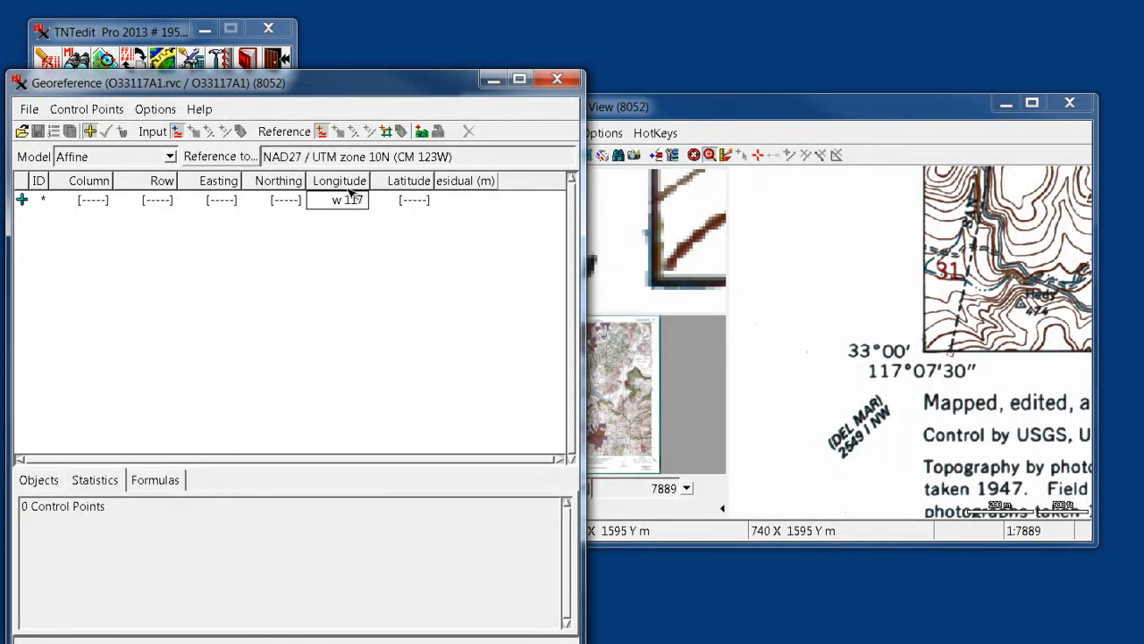
type("30")
key("Tab")
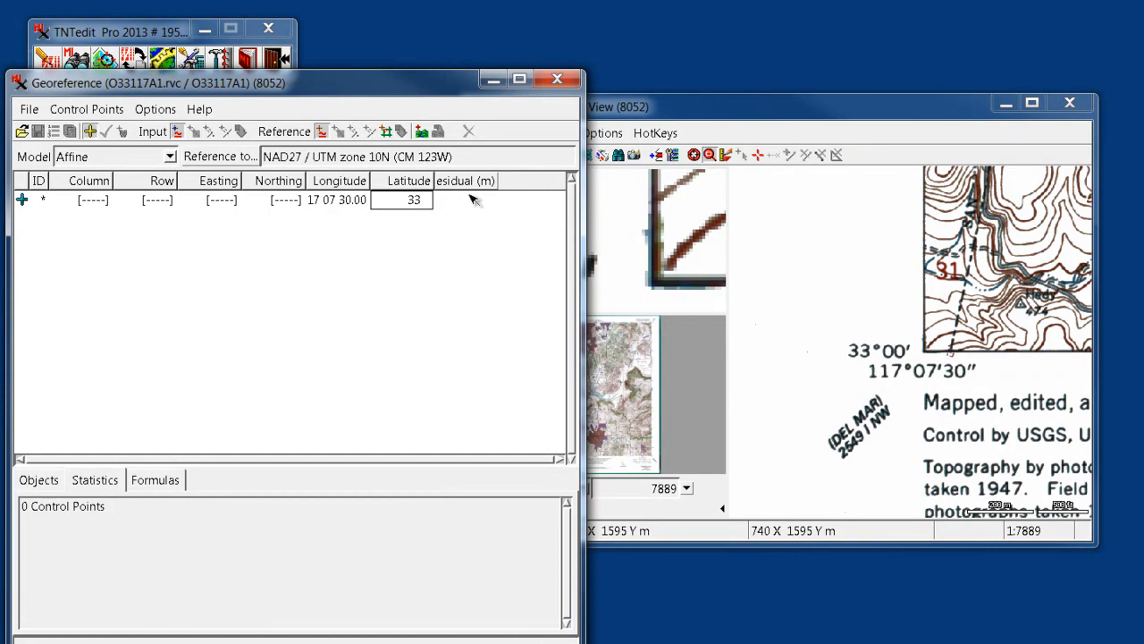
Place the first control point on the southwest corner of the map frame and add it to the list.
left_click(658, 99)
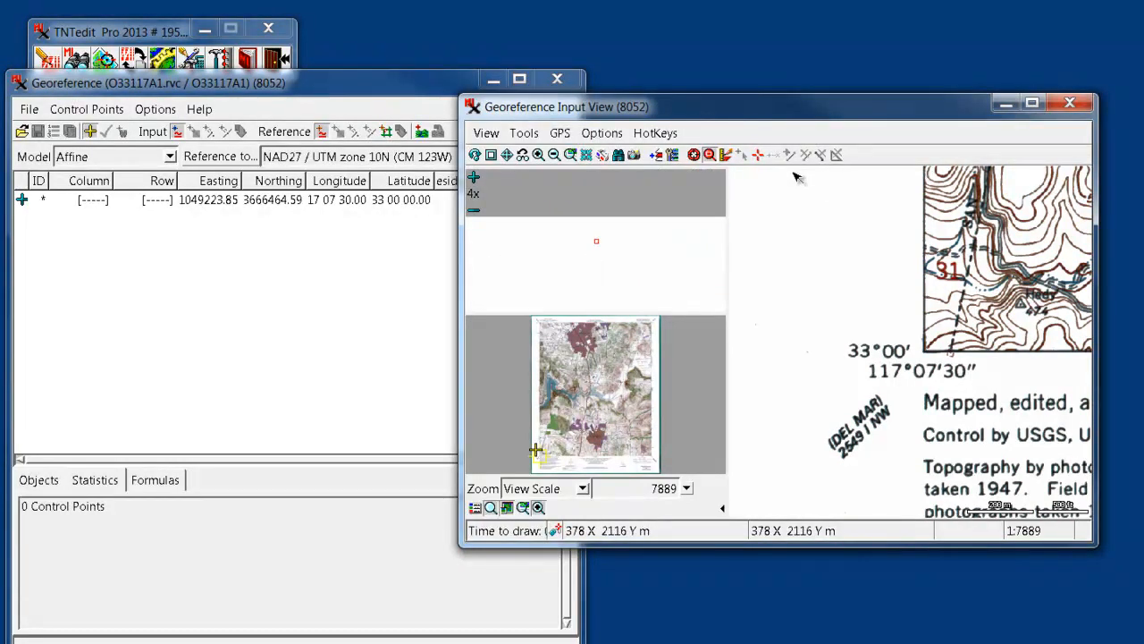
left_click(757, 155)
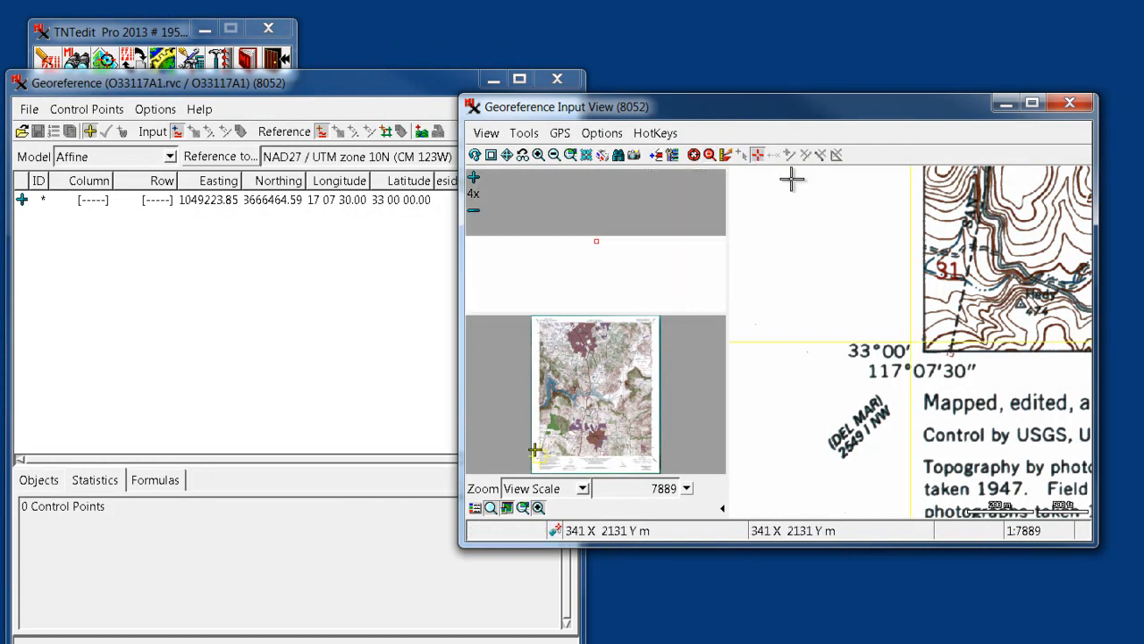
left_click_drag(925, 350, 925, 350)
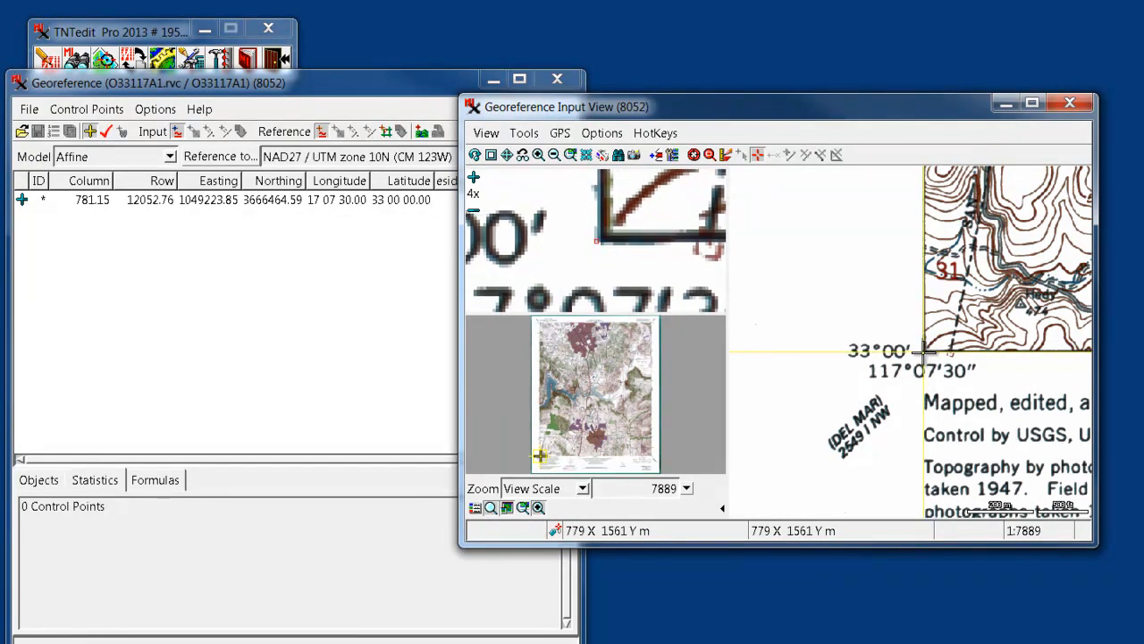
right_click(922, 350)
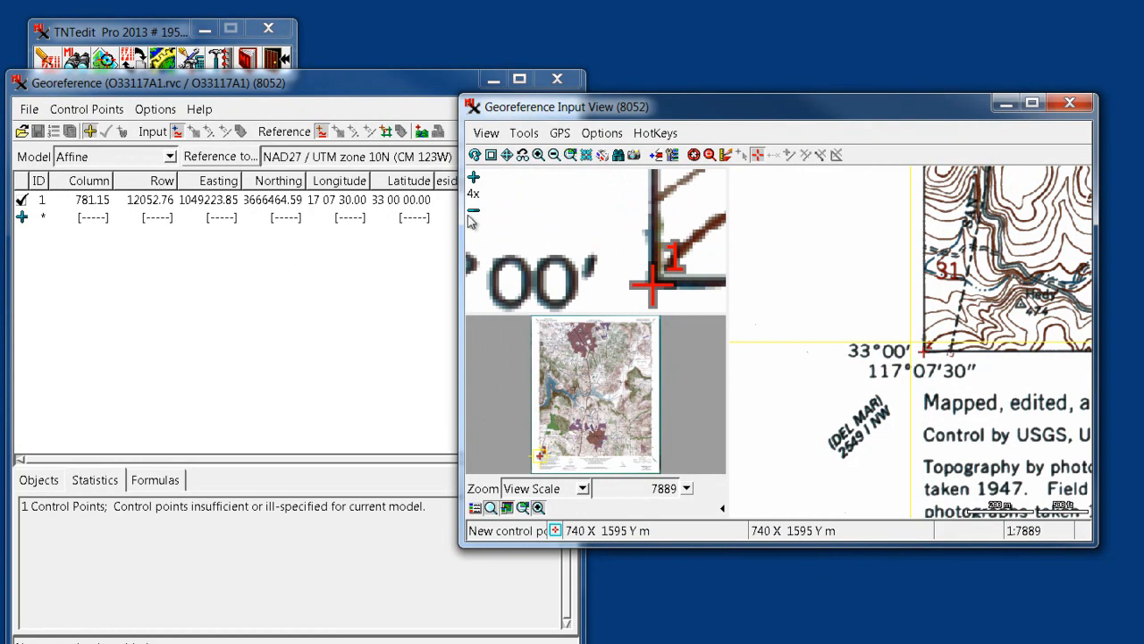
Show the map's northwest corner and enter longitude W 117 07 30 and latitude 33 07 30 for the second control point.
left_click(542, 321)
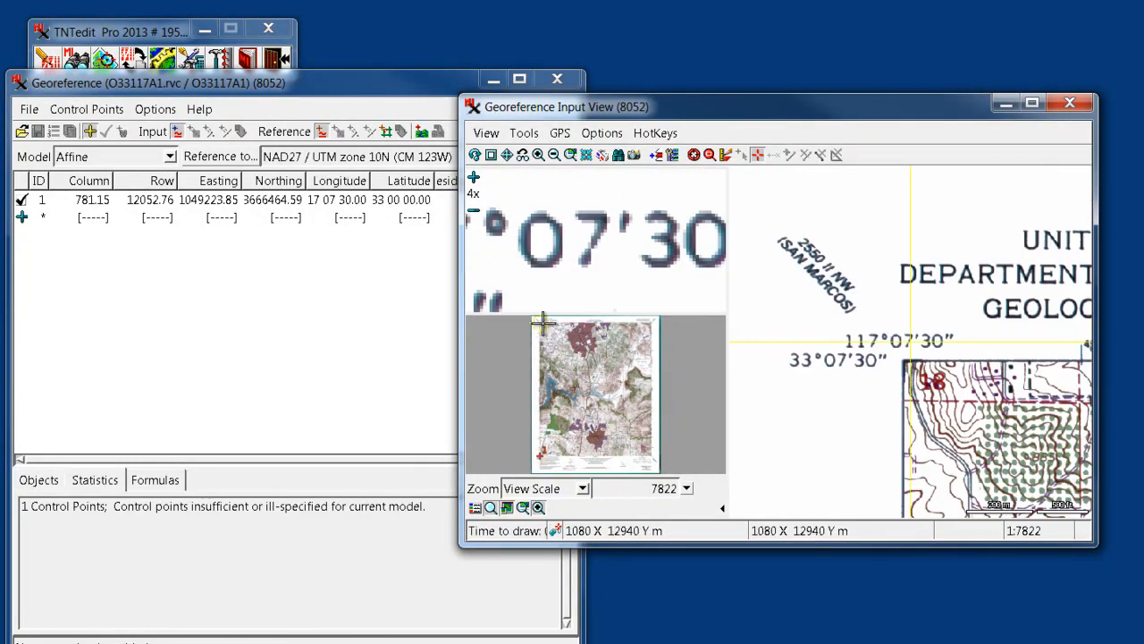
left_click(357, 223)
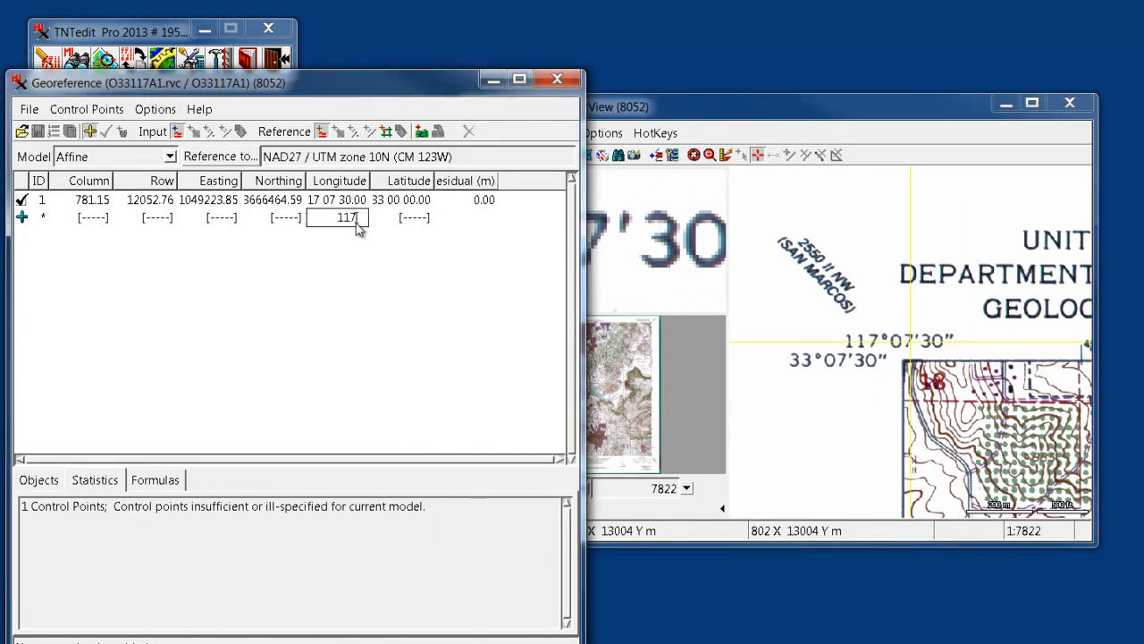
type("117 07 30")
key("Tab")
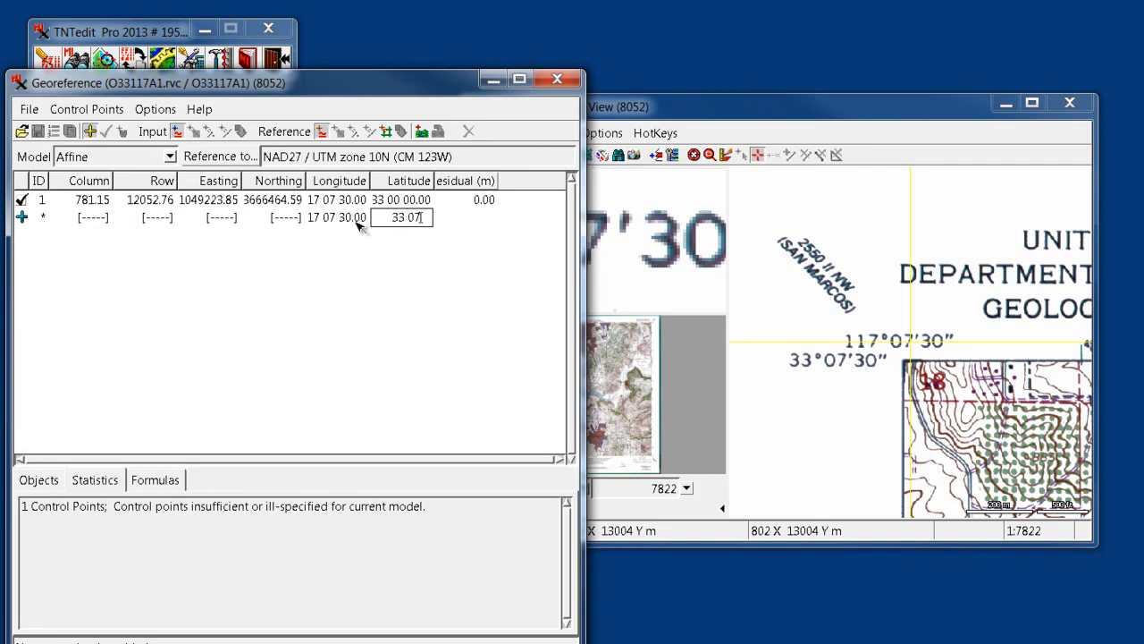
type("33 07 30")
Place the second control point on the northwest corner of the map frame and add it to the list.
left_click(830, 125)
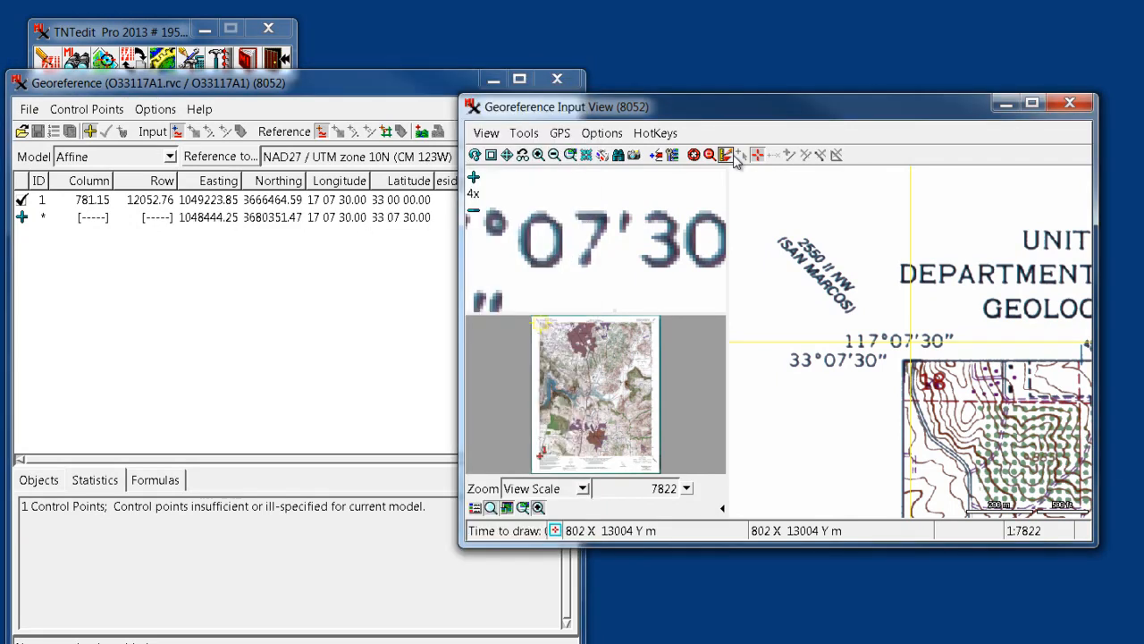
left_click(905, 359)
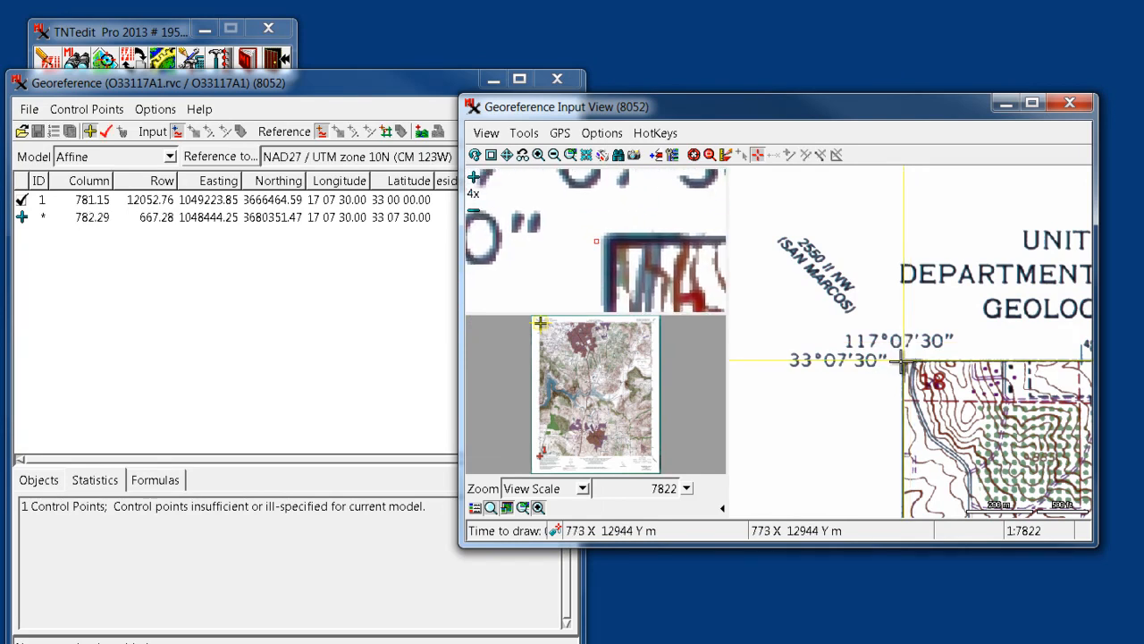
right_click(902, 360)
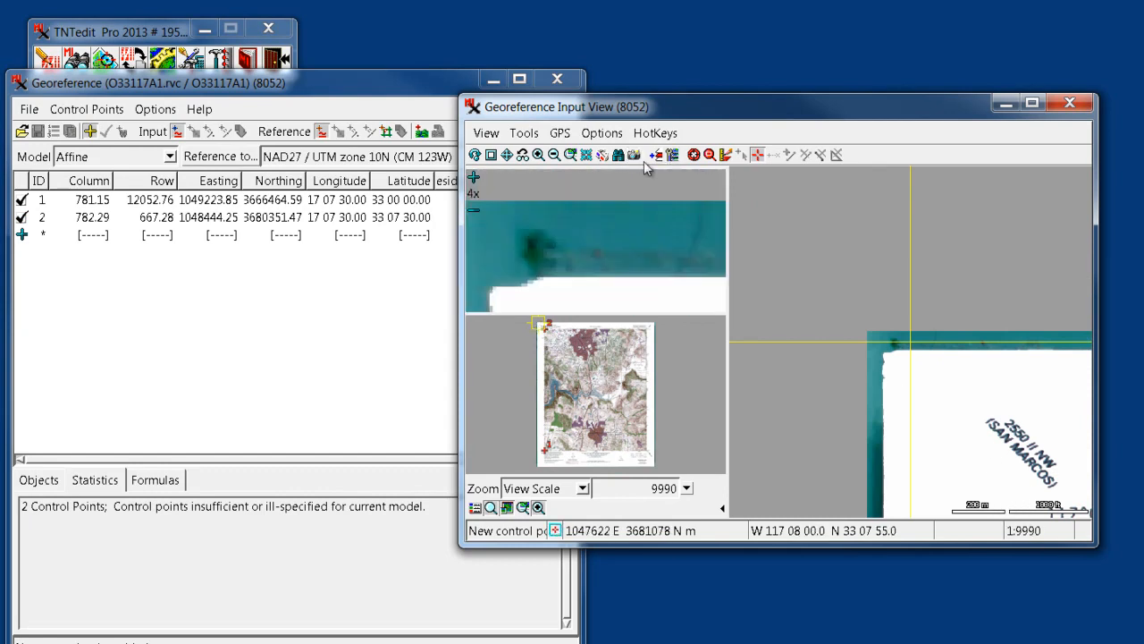
Show the map's northeast corner and enter longitude W 117 and latitude 33 07 30 for the third control point.
left_click(693, 154)
left_click_drag(950, 432, 821, 295)
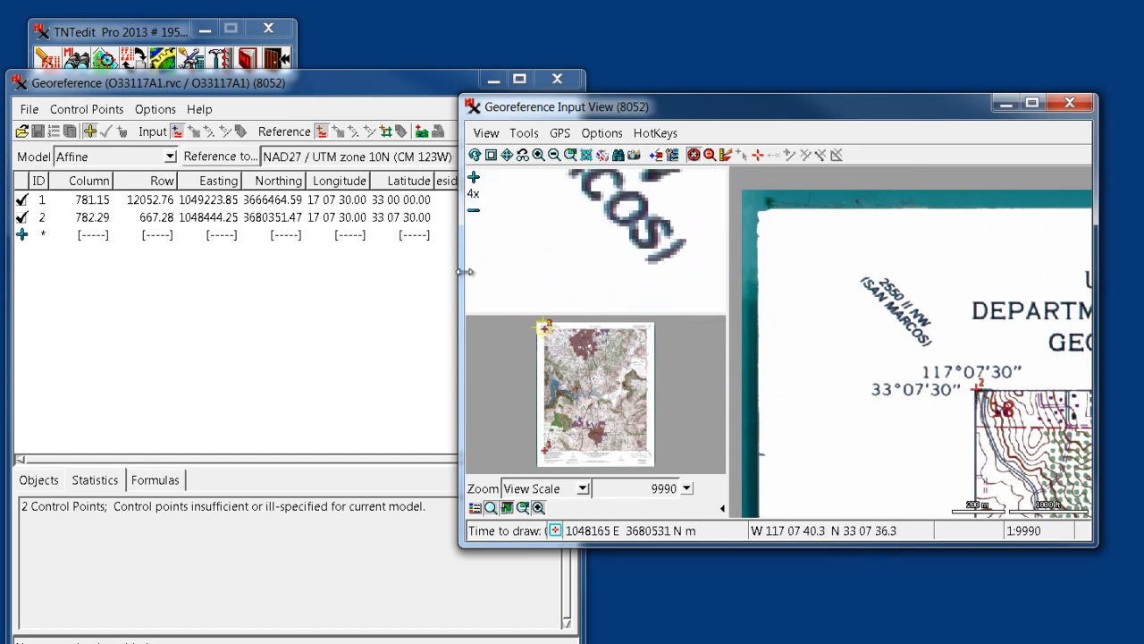
left_click(649, 327)
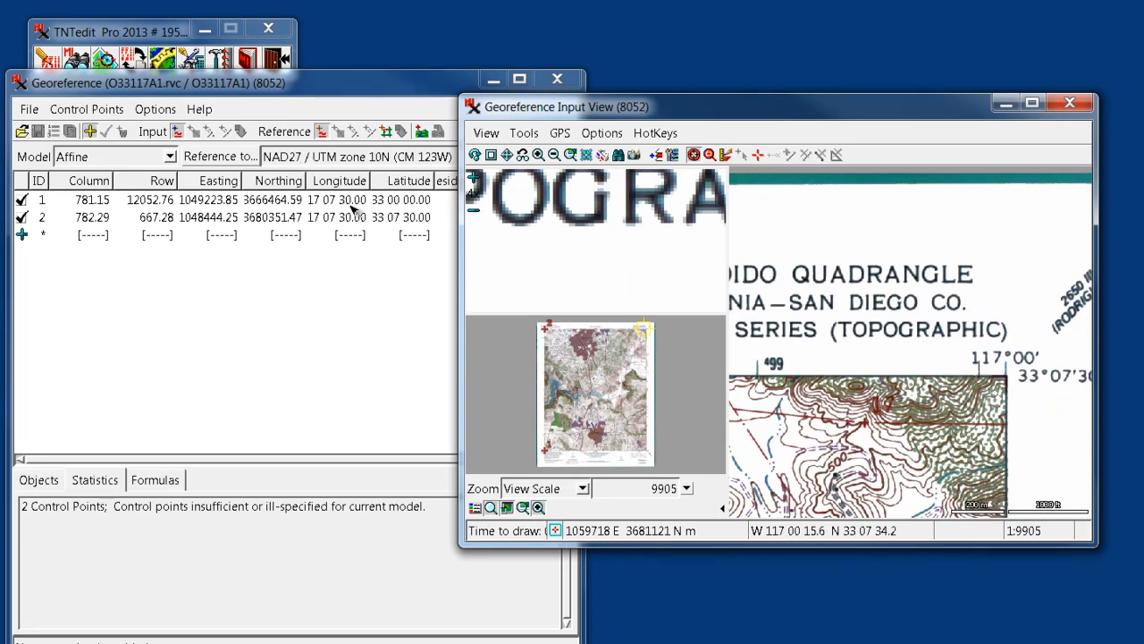
left_click(353, 234)
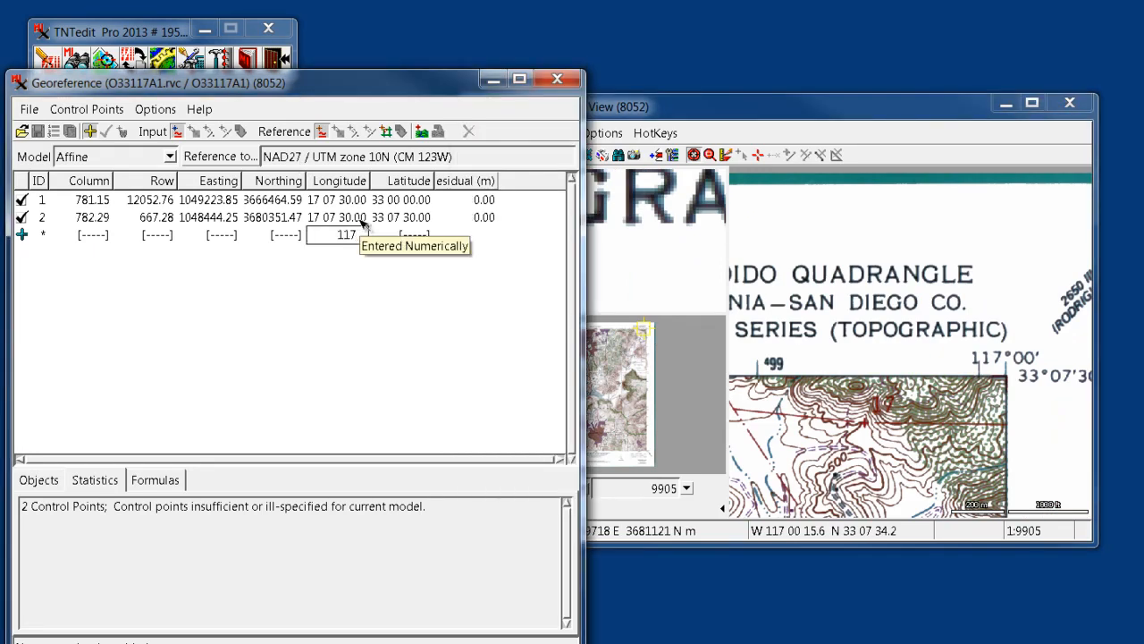
type("117")
key("Tab")
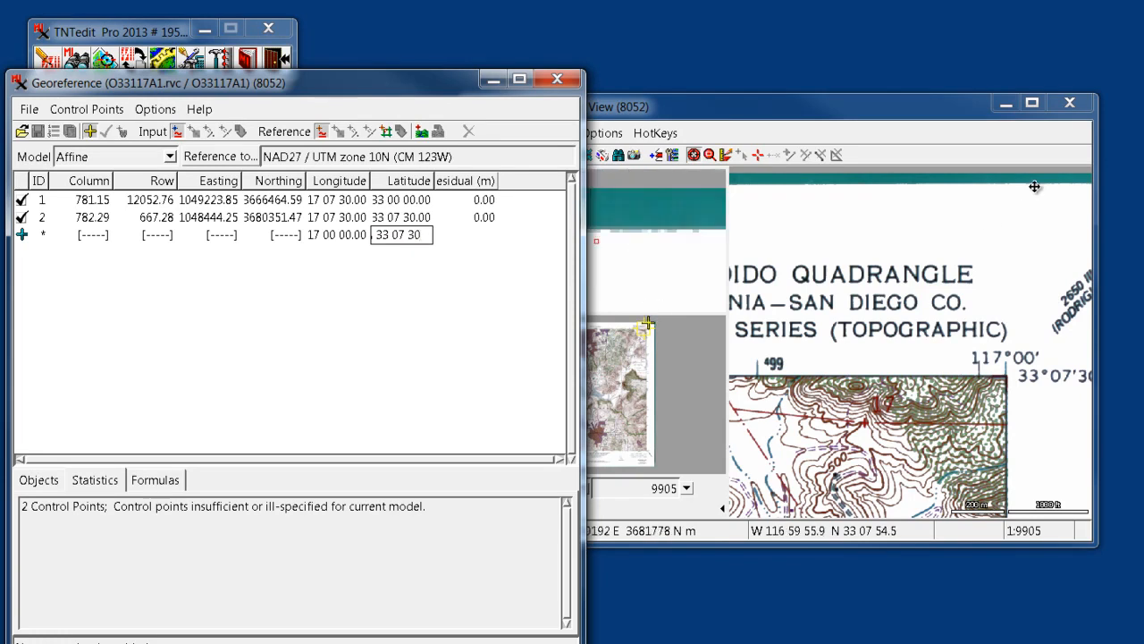
Place the third control point on the northeast corner of the map frame and add it to the list.
left_click(722, 323)
left_click(757, 155)
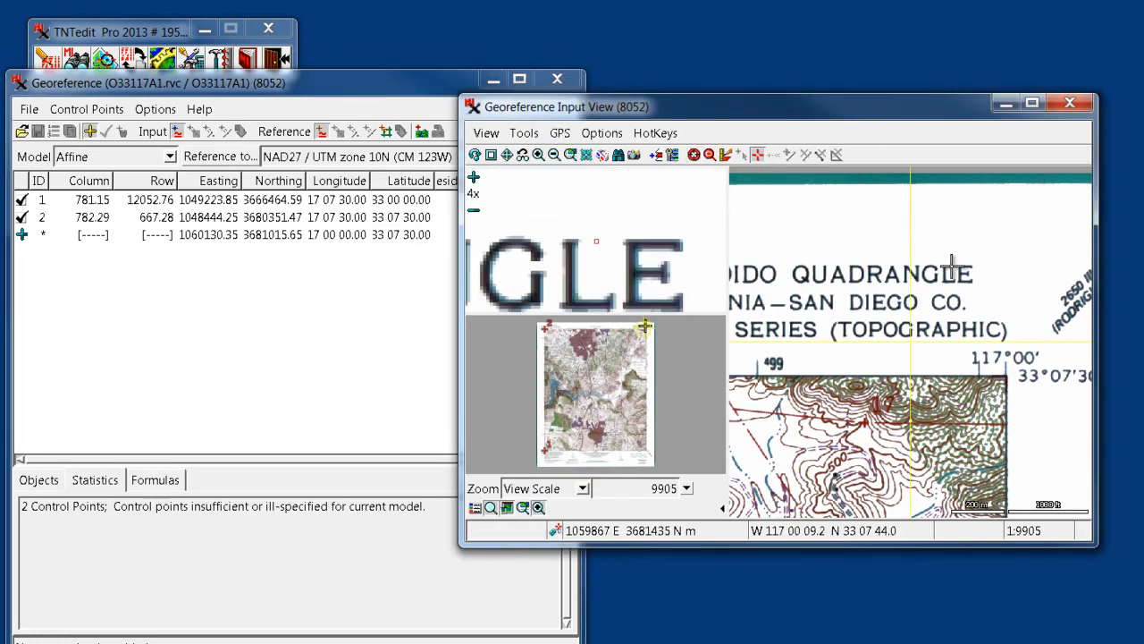
left_click(1005, 376)
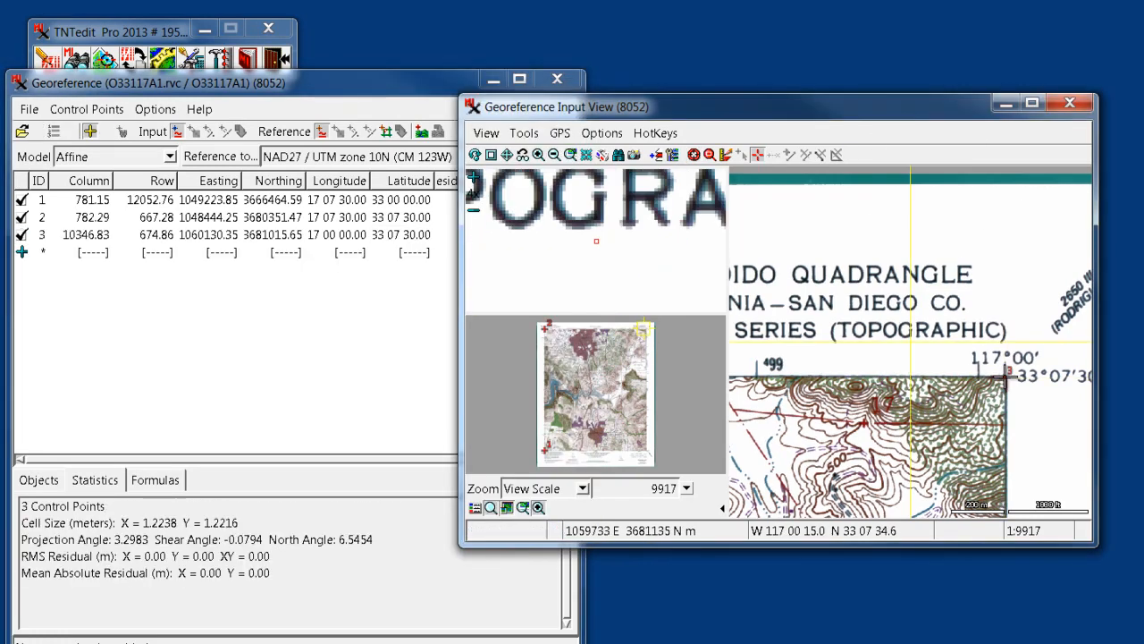
Show the map's southeast corner and enter longitude W 117 and latitude 33 for the fourth control point.
left_click(644, 448)
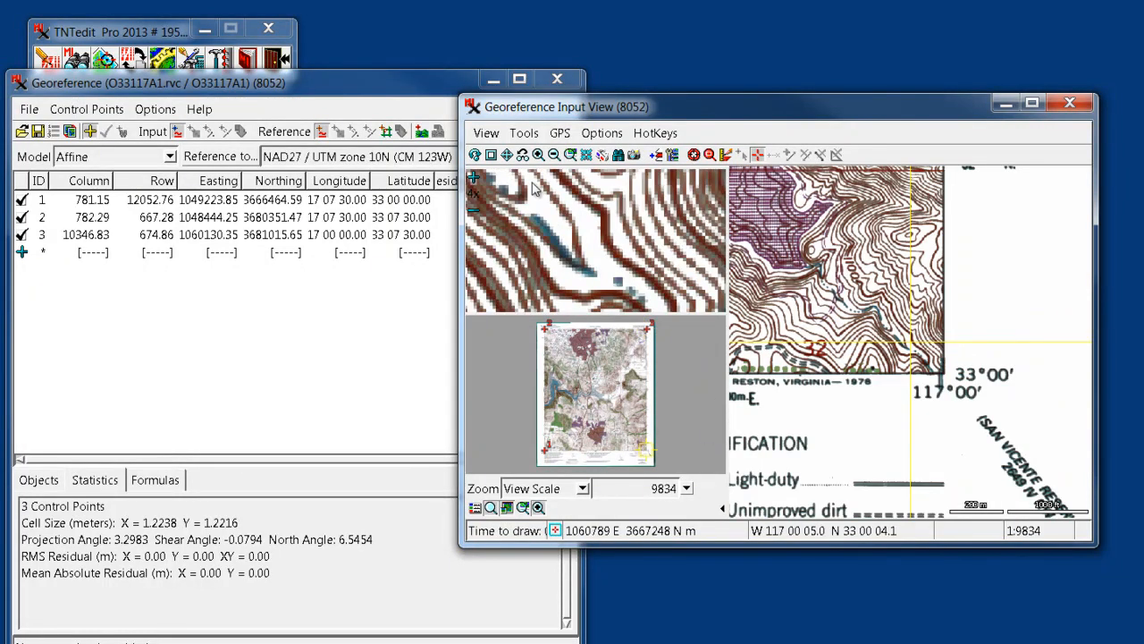
left_click(357, 254)
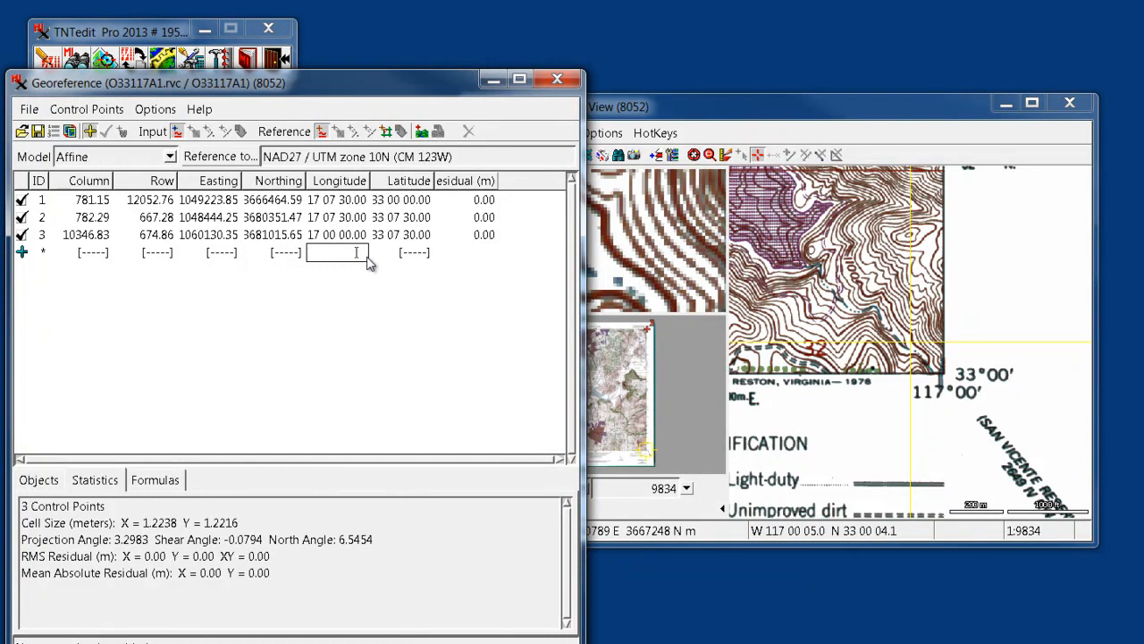
key("Tab")
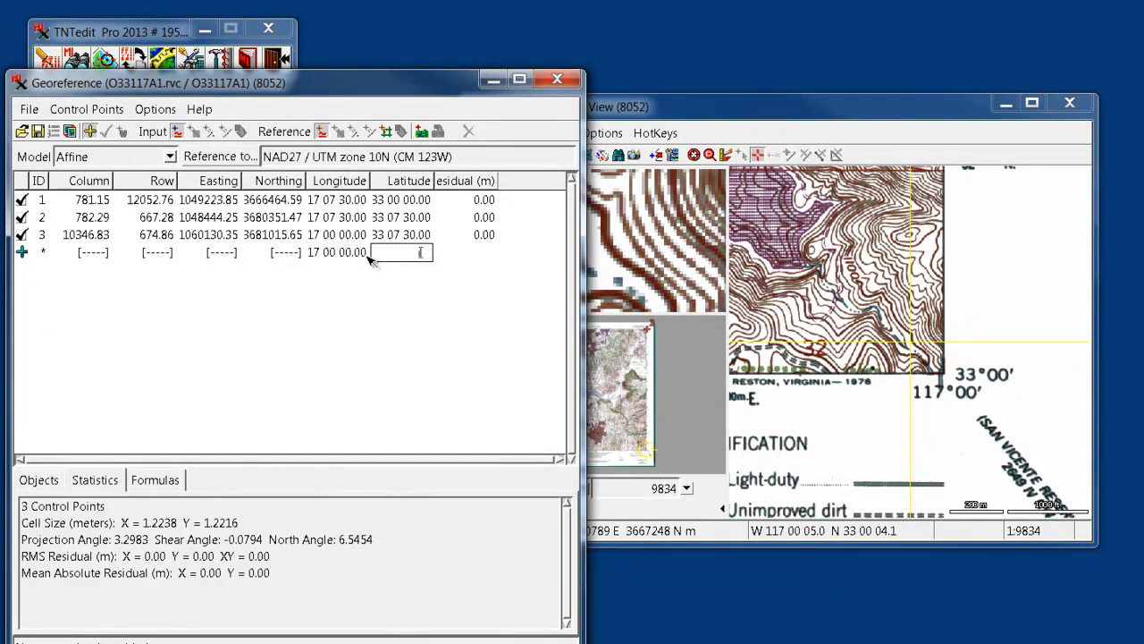
type("33")
key("Return")
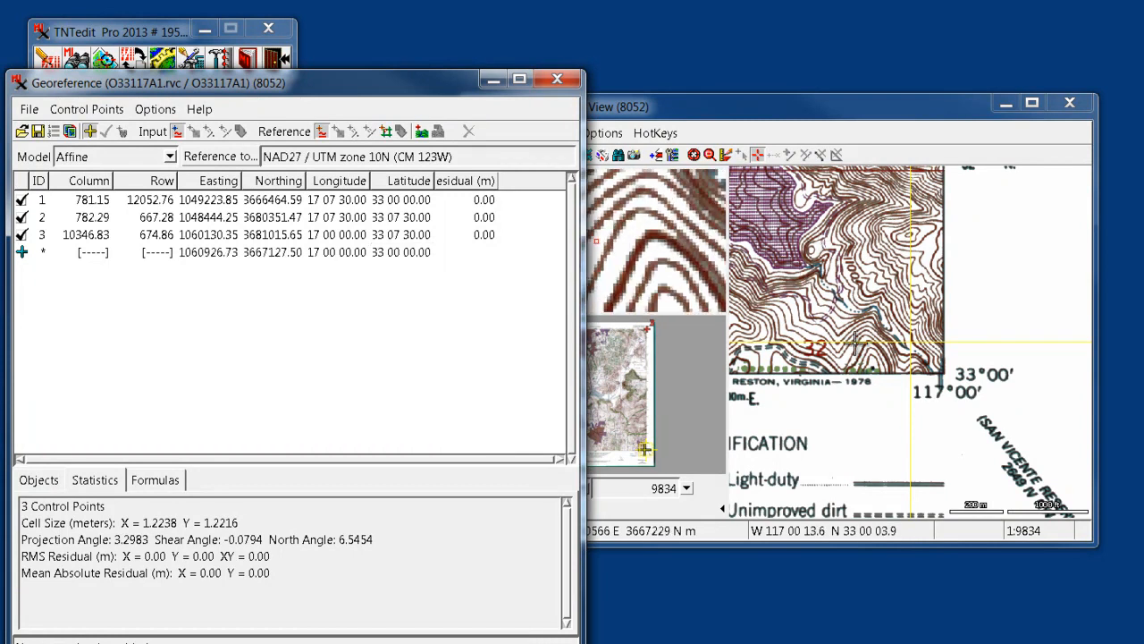
Place the fourth control point on the southeast corner of the map frame and add it to the list.
left_click(938, 366)
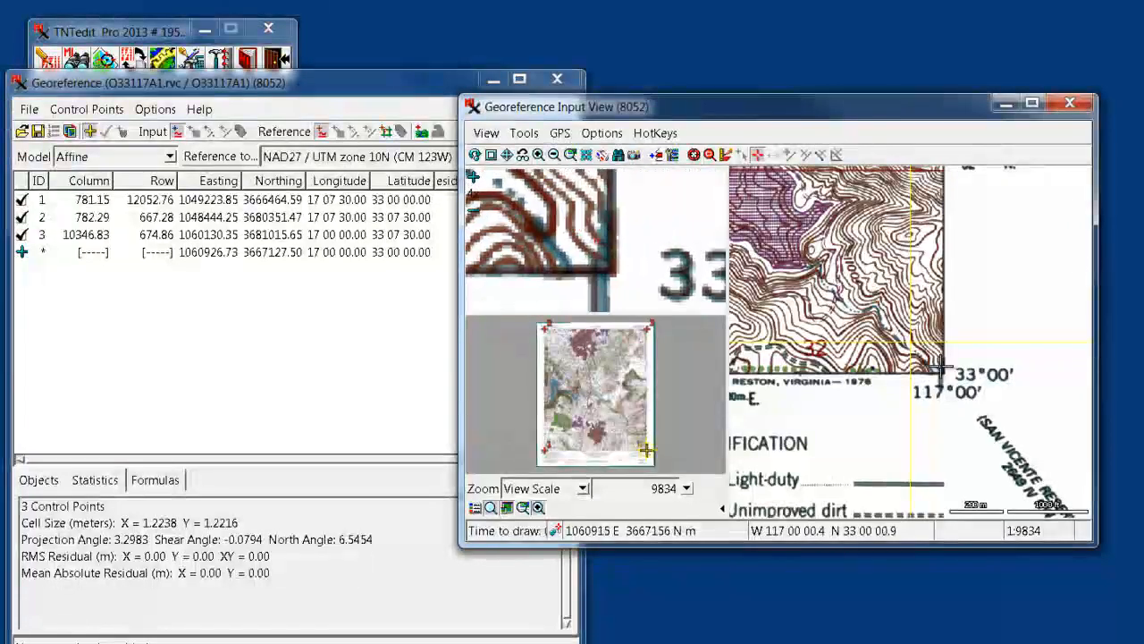
left_click(945, 376)
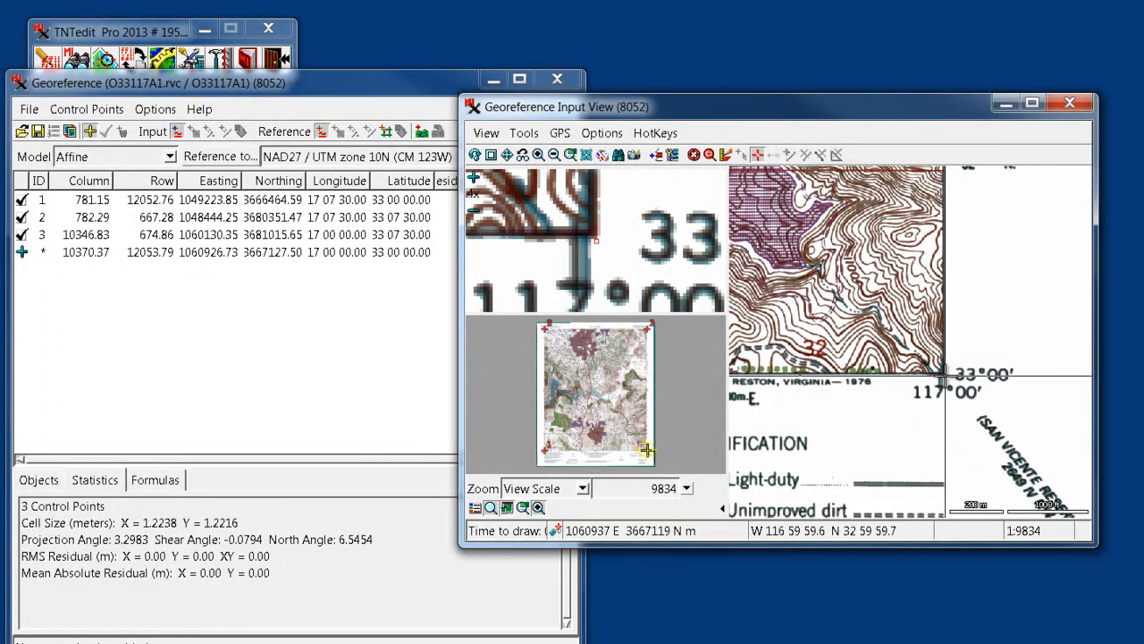
left_click_drag(945, 375, 943, 374)
left_click(944, 371)
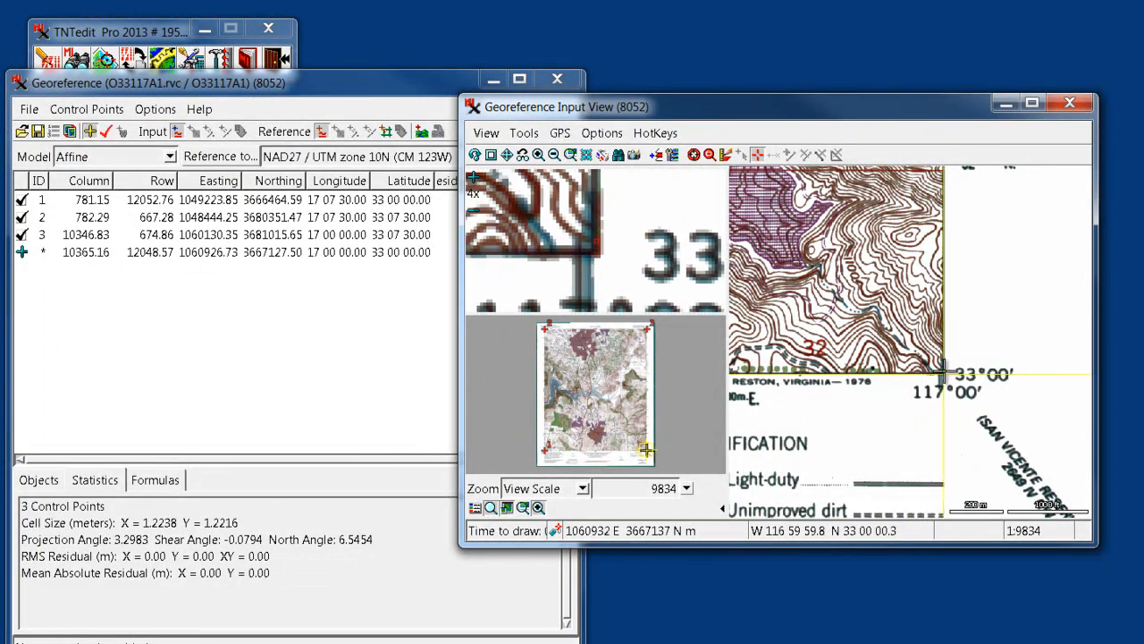
left_click(943, 373)
right_click(944, 374)
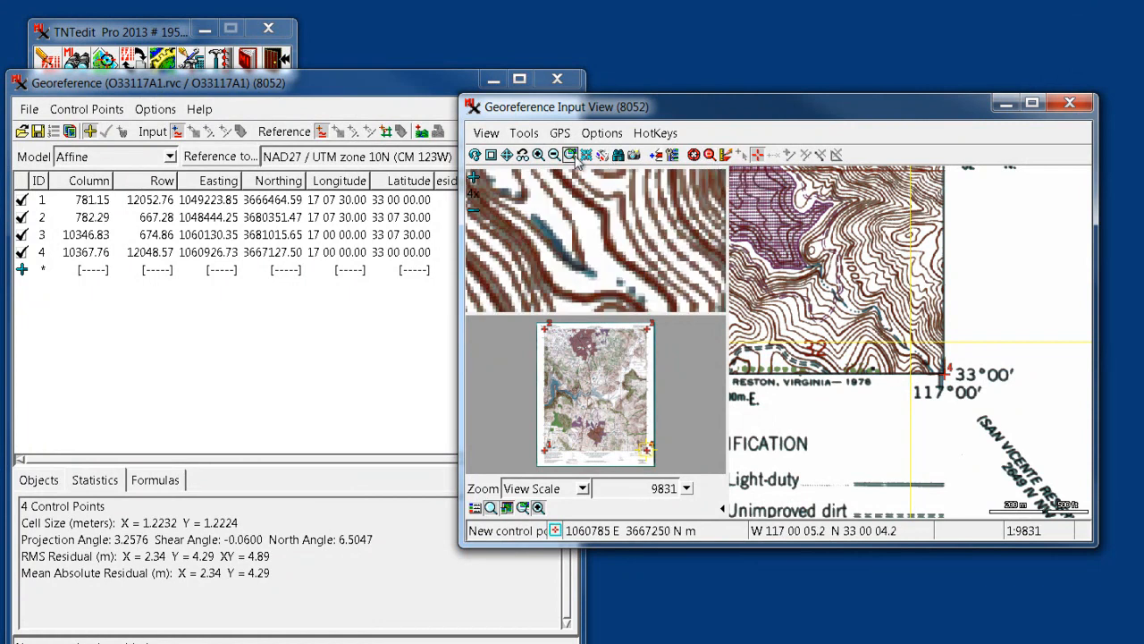
Place the fifth control point at the centre of the printed interior cross mark in the map's northwest part.
left_click(522, 154)
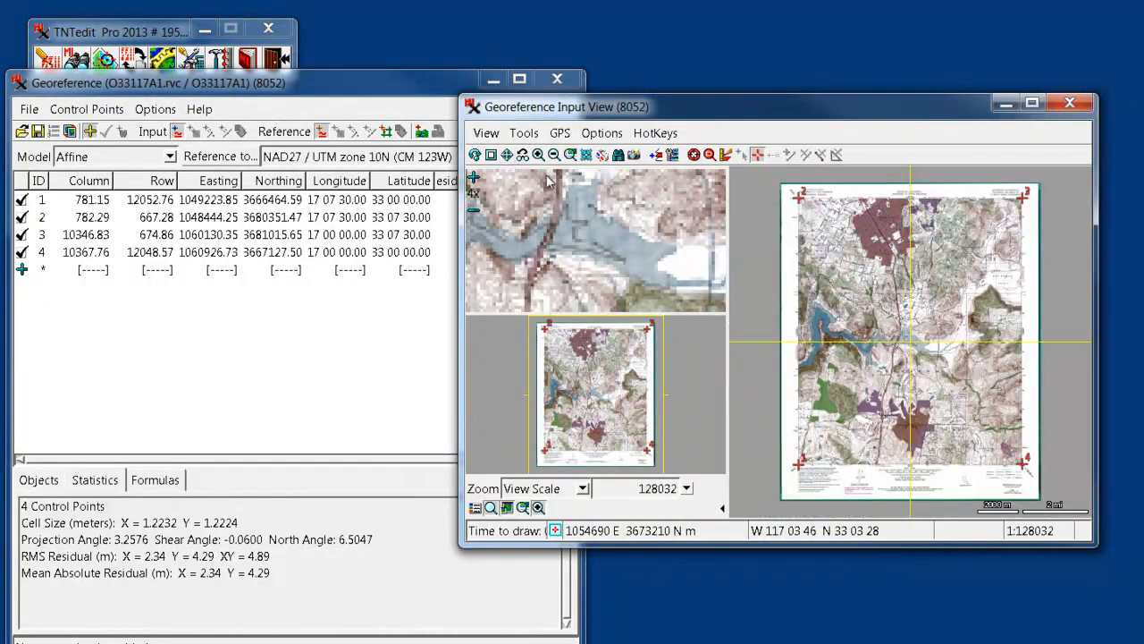
left_click(707, 156)
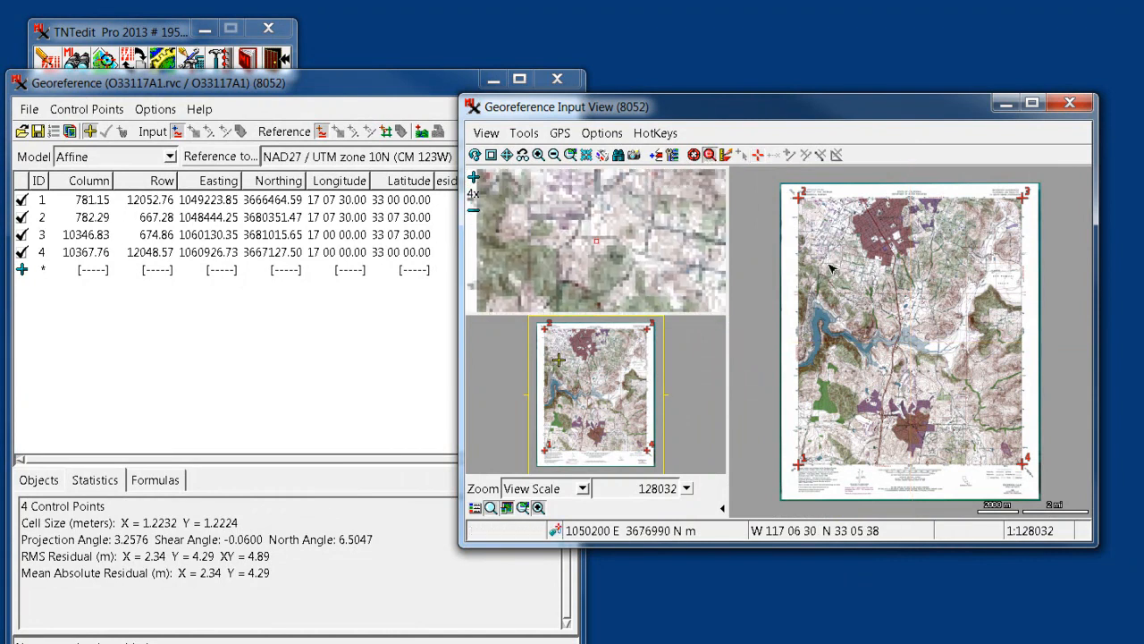
left_click_drag(899, 340, 900, 333)
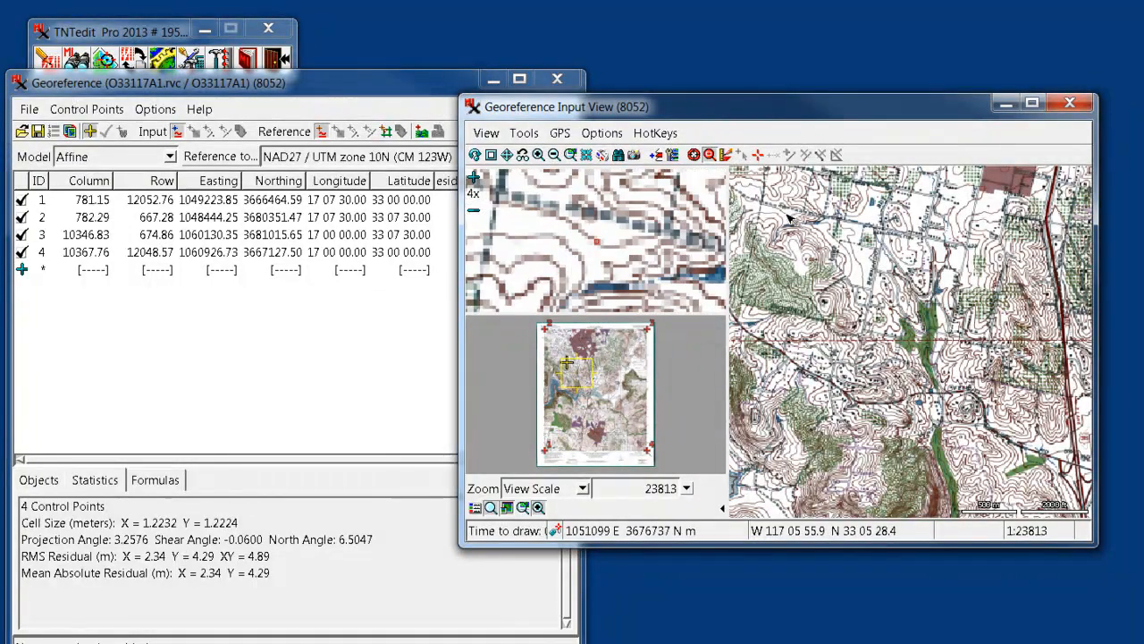
left_click_drag(778, 202, 984, 397)
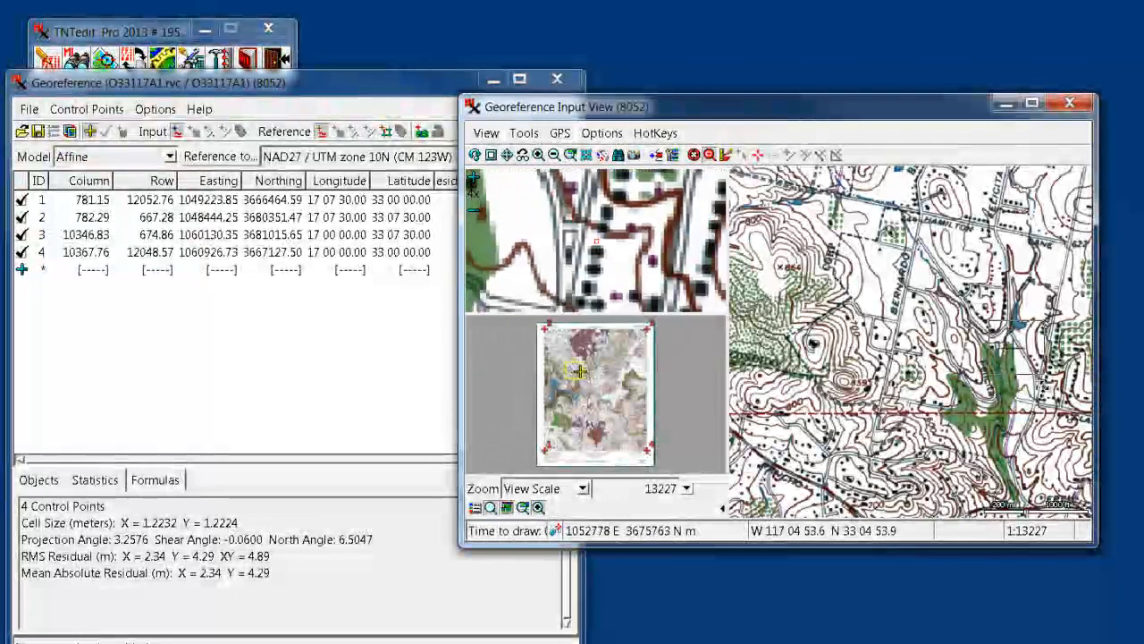
left_click_drag(1042, 385, 1044, 385)
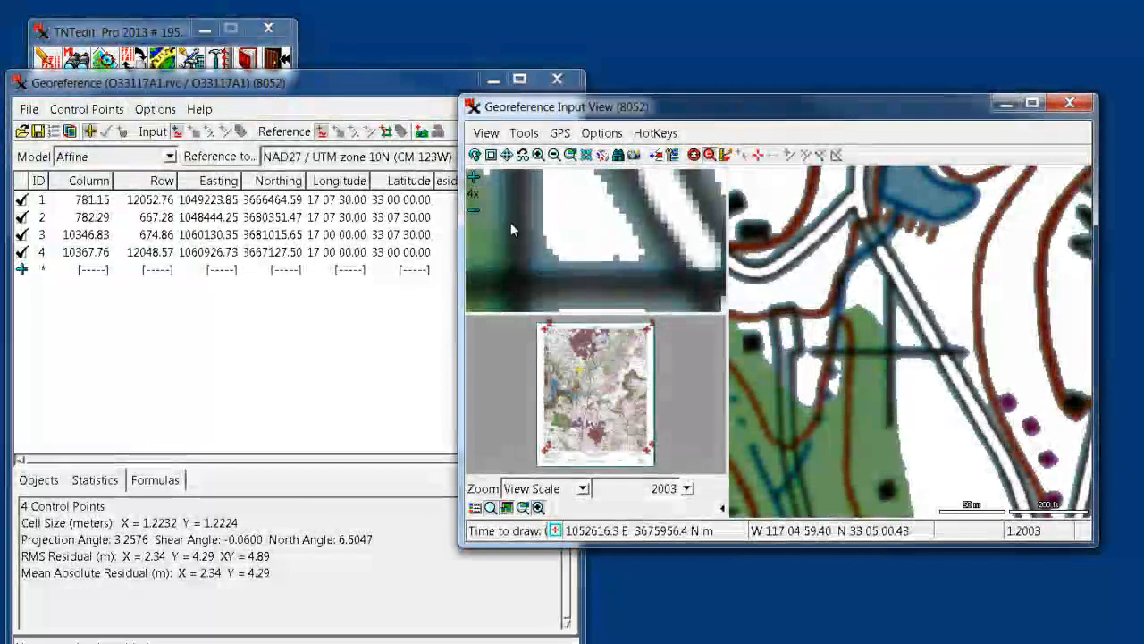
left_click(756, 156)
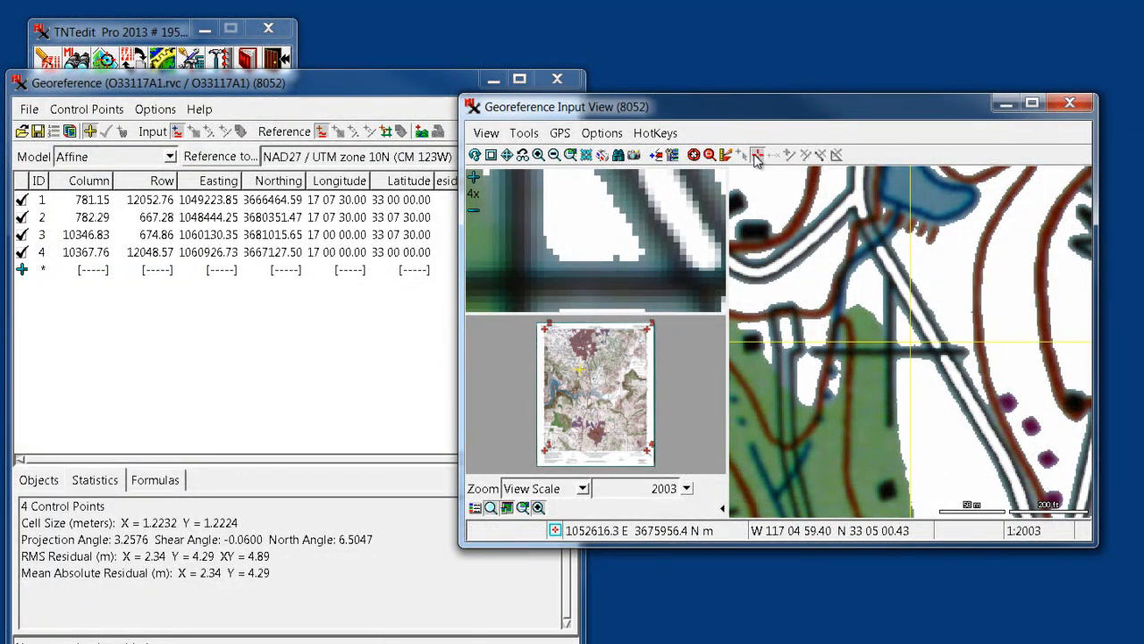
left_click(888, 352)
left_click(890, 353)
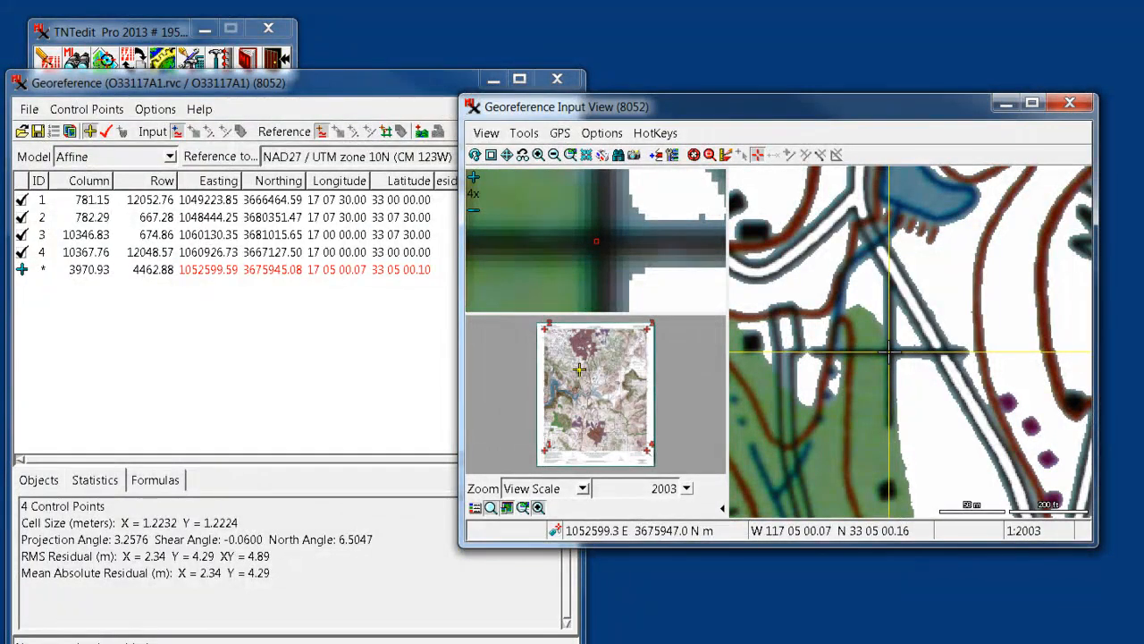
Set the fifth control point's longitude to W 117 05 00 and latitude to 33 05 00, and add it to the list.
left_click(375, 92)
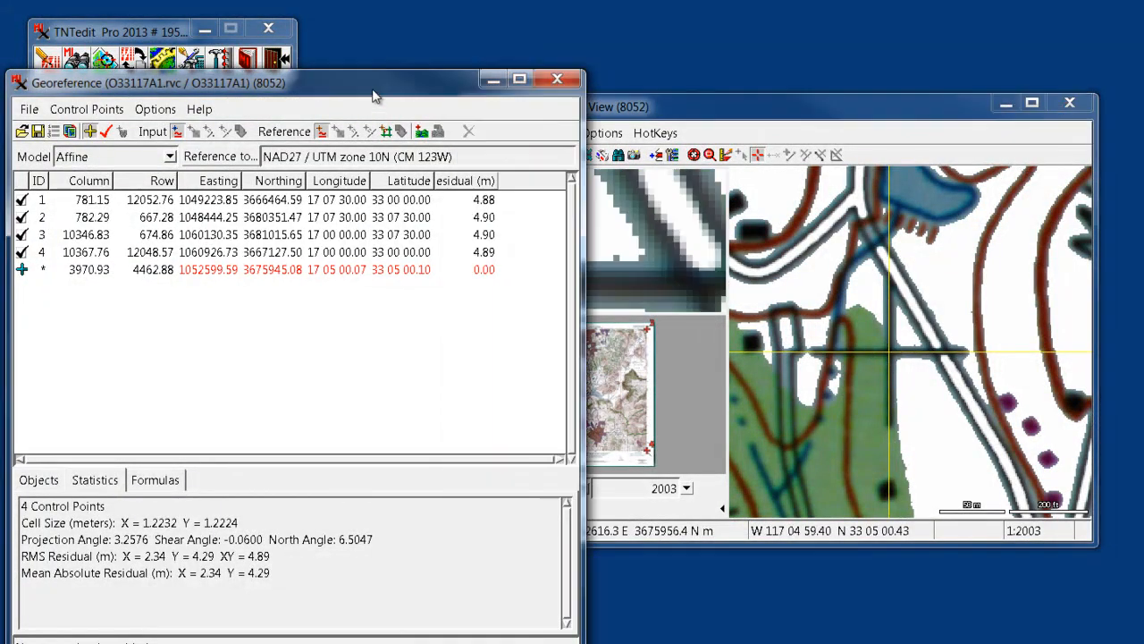
left_click(331, 276)
double_click(359, 269)
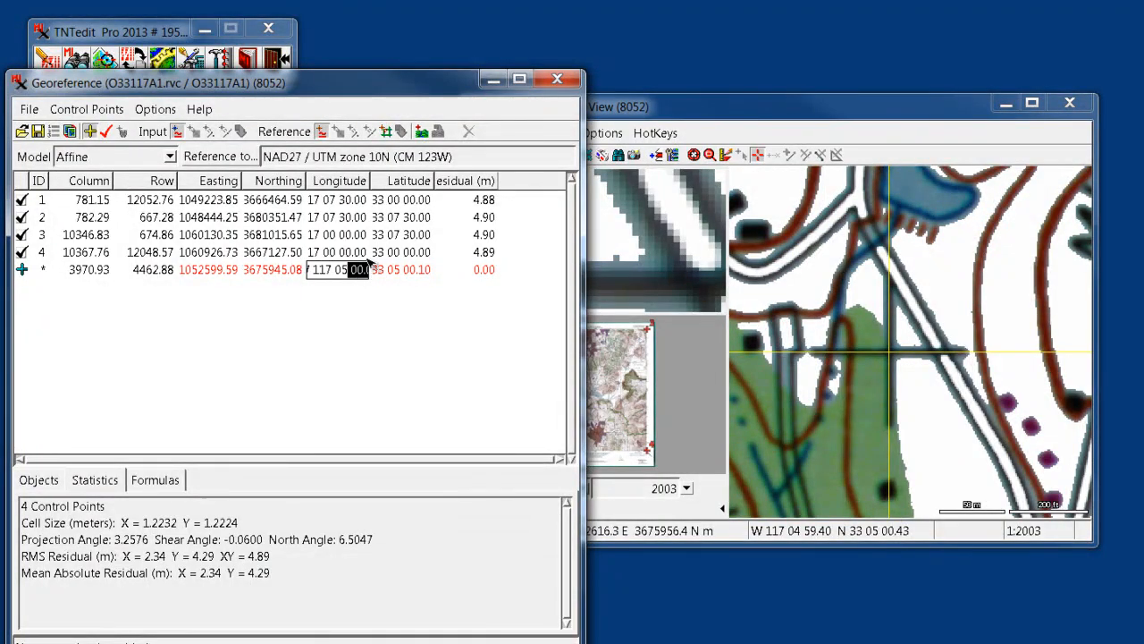
type("00.07")
key("BackSpace")
key("BackSpace")
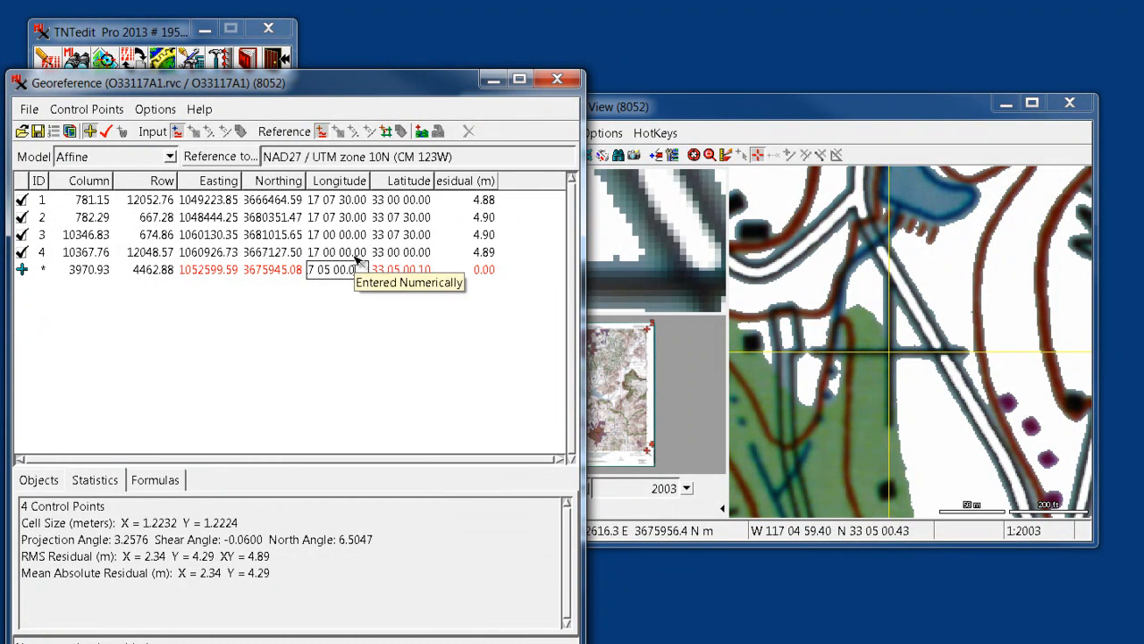
key("Tab")
left_click(425, 271)
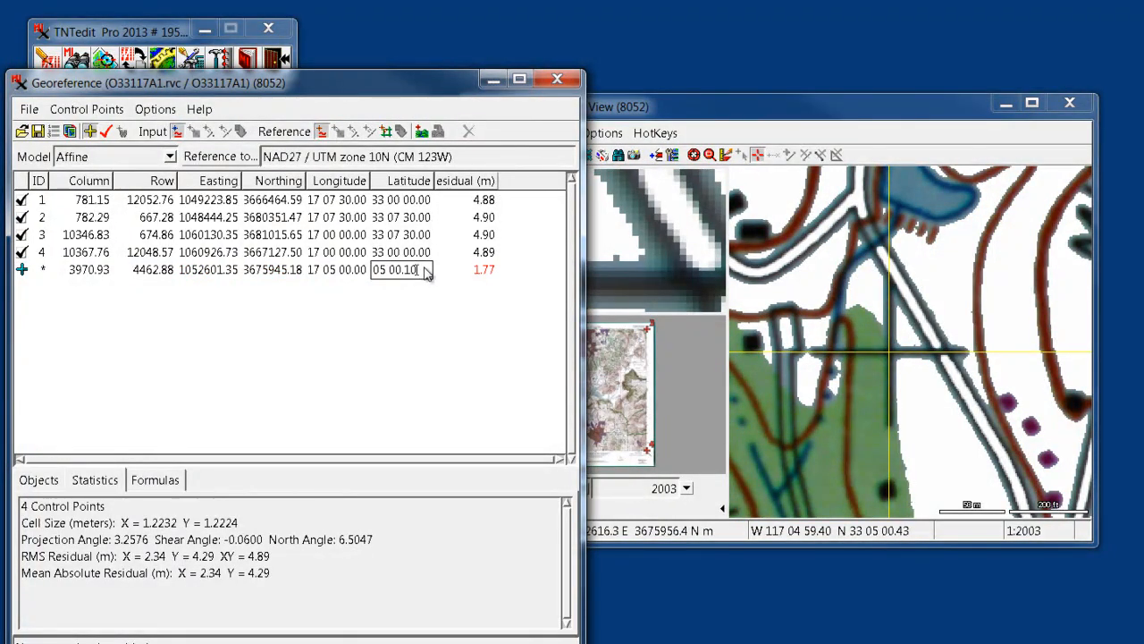
key("Return")
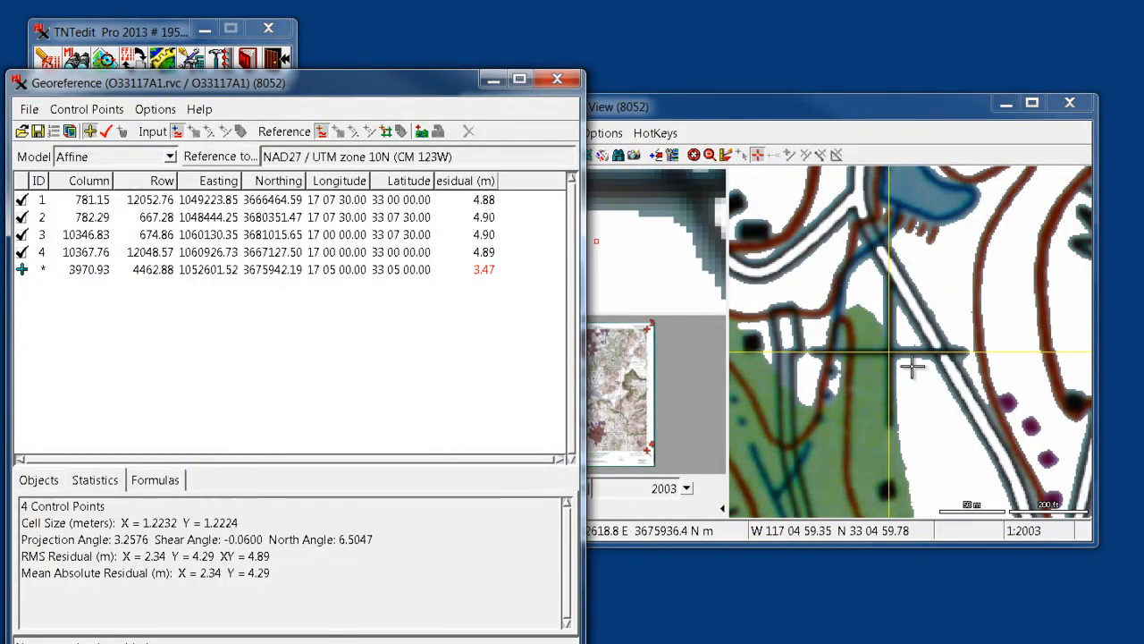
left_click(105, 131)
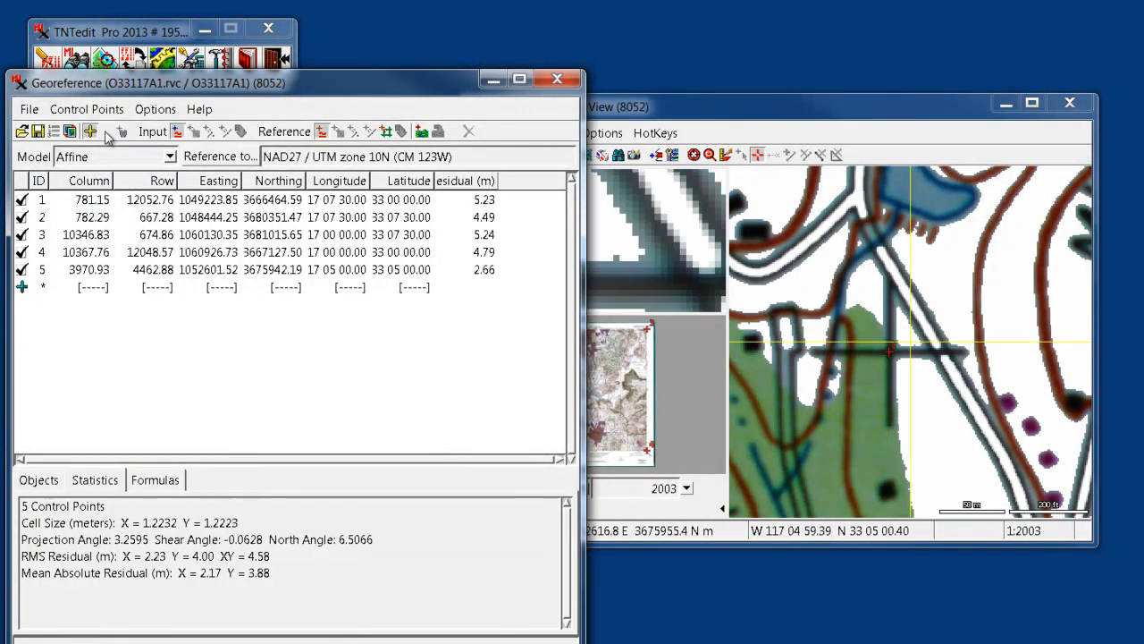
Place the sixth control point at the centre of the interior cross mark in the map's northeast part.
left_click(642, 107)
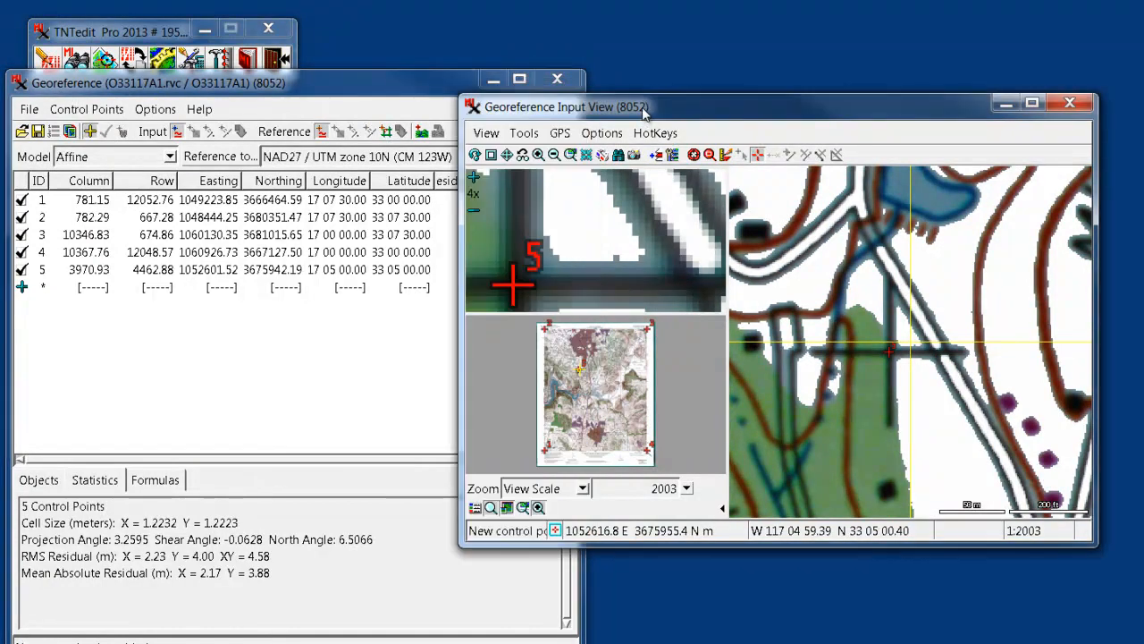
left_click(609, 373)
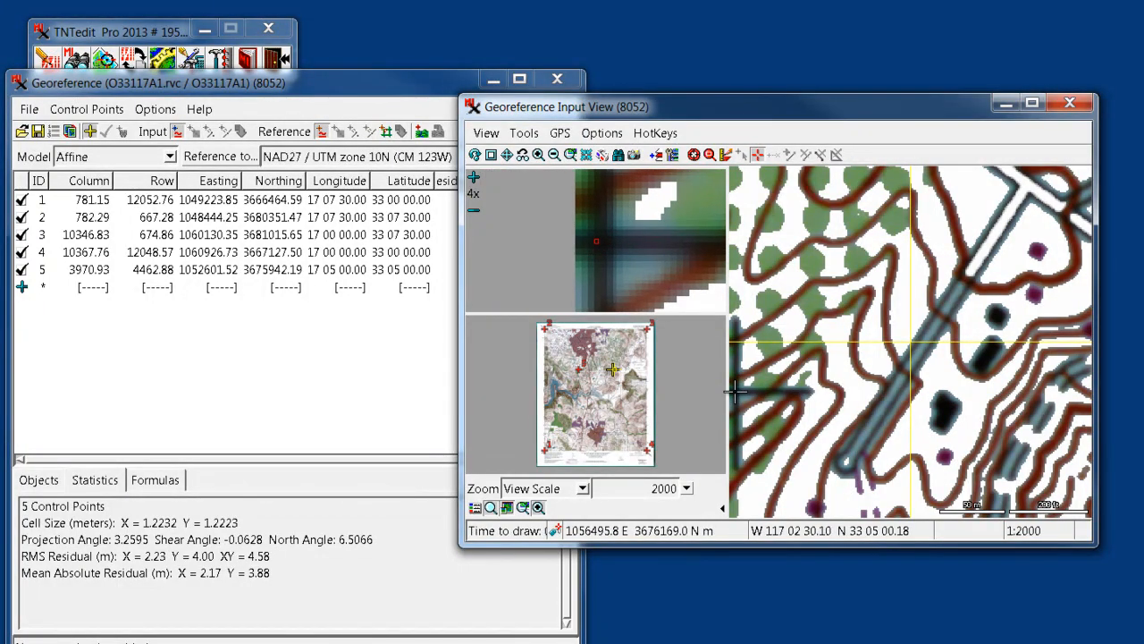
left_click(735, 391)
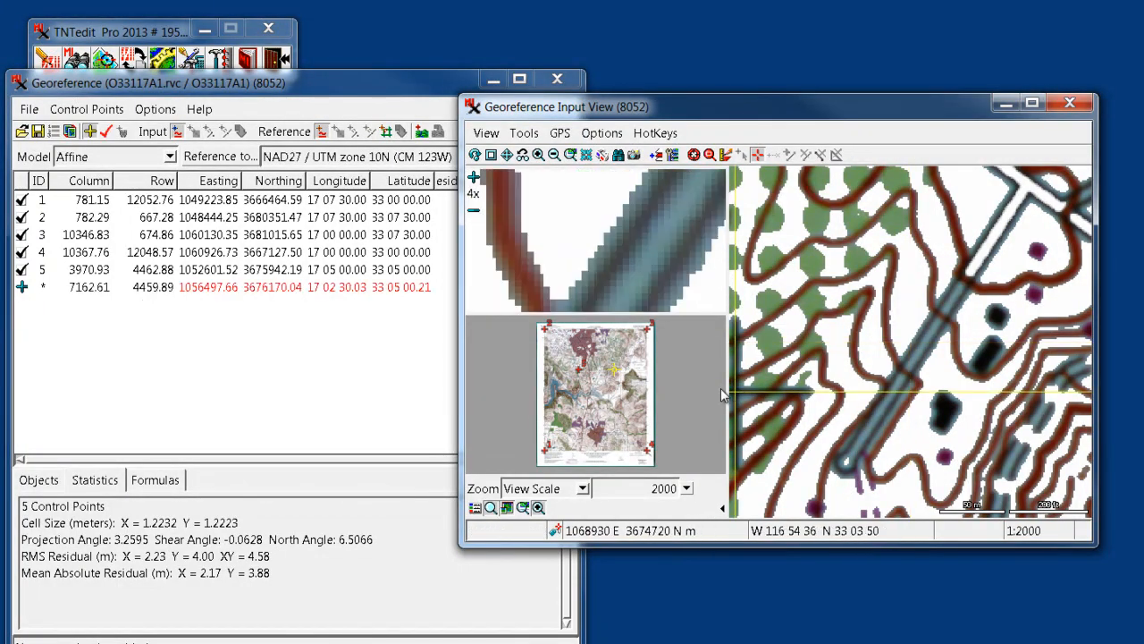
Set the sixth control point's longitude to W 117 02 30 and latitude to 33 05 00, and add it to the list.
left_click(356, 288)
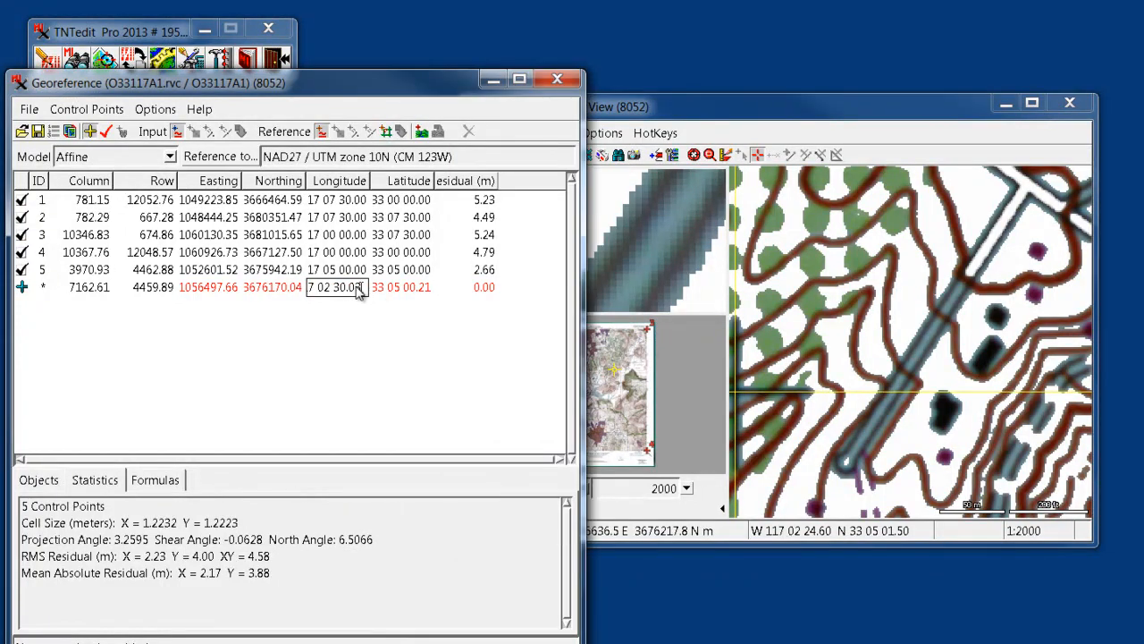
key("BackSpace")
key("Tab")
key("Return")
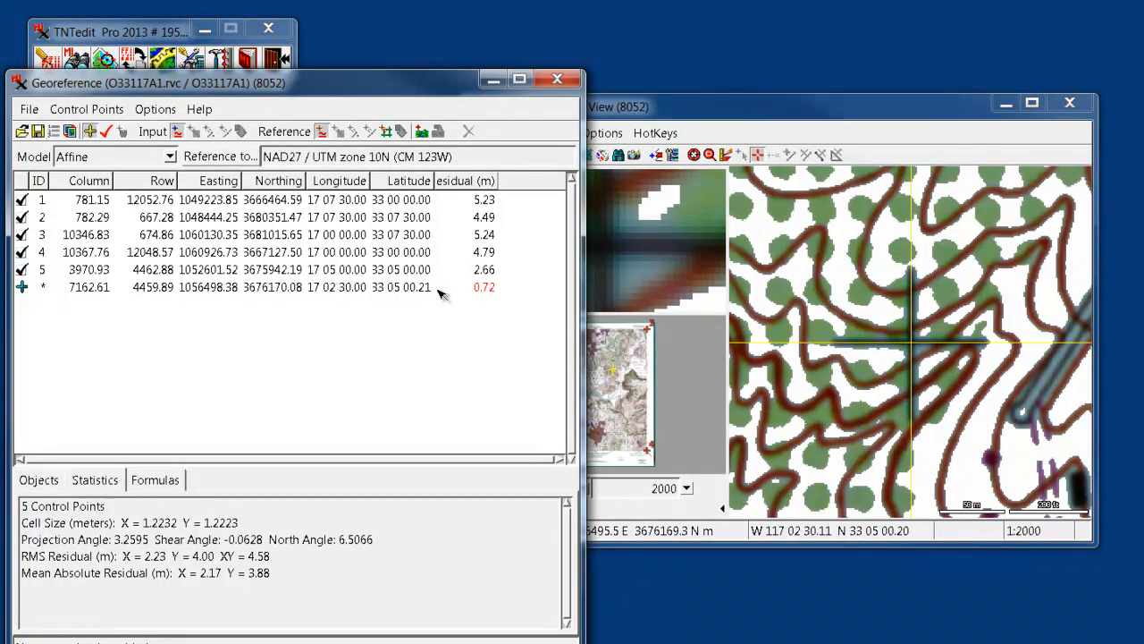
left_click(427, 289)
left_click(427, 289)
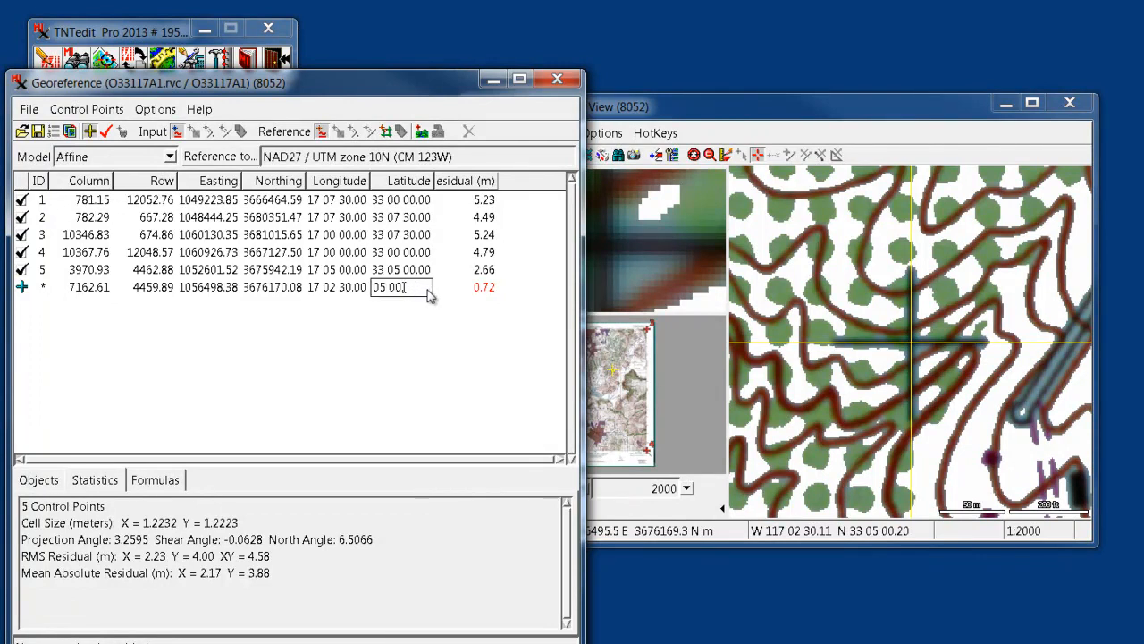
key("Return")
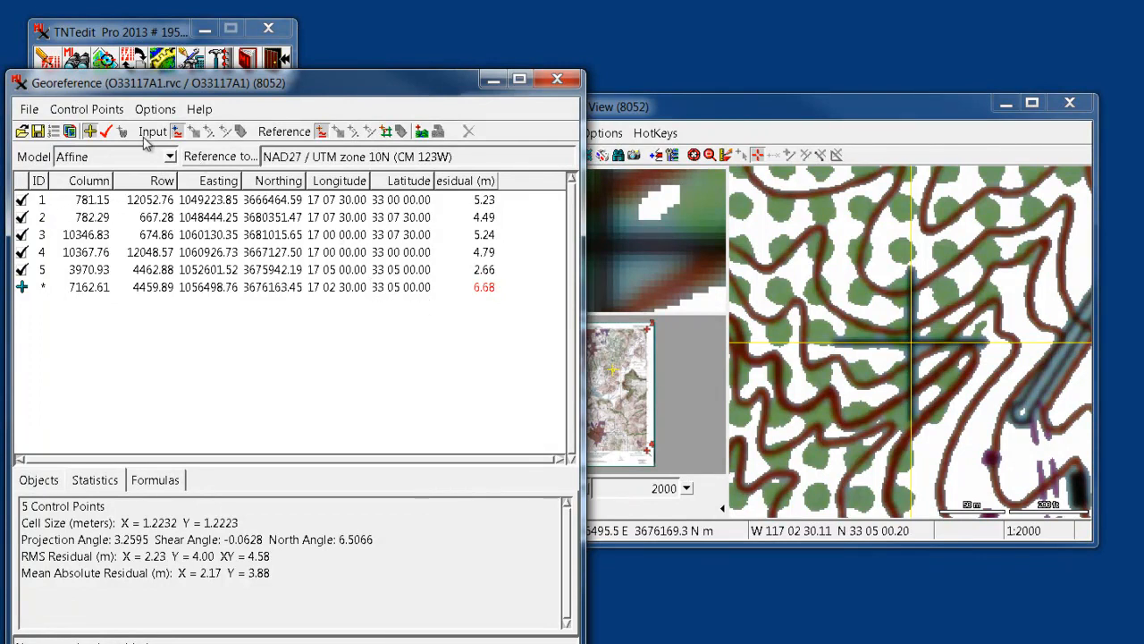
left_click(105, 132)
Place the seventh control point at the centre of the printed interior cross mark in the map's southwest part.
left_click(682, 114)
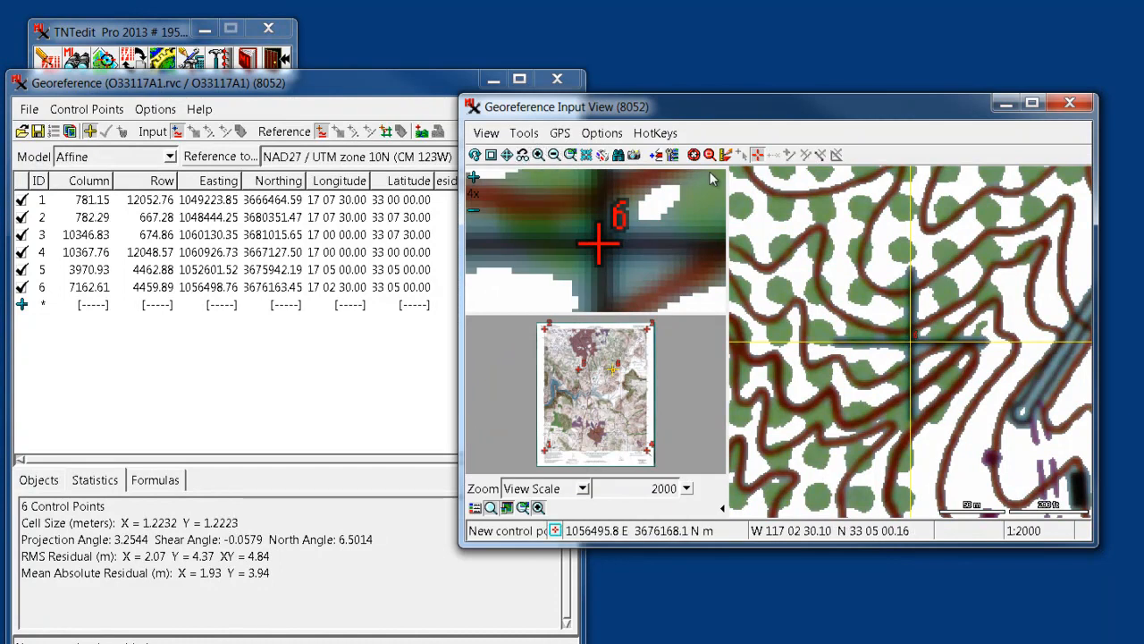
left_click(709, 154)
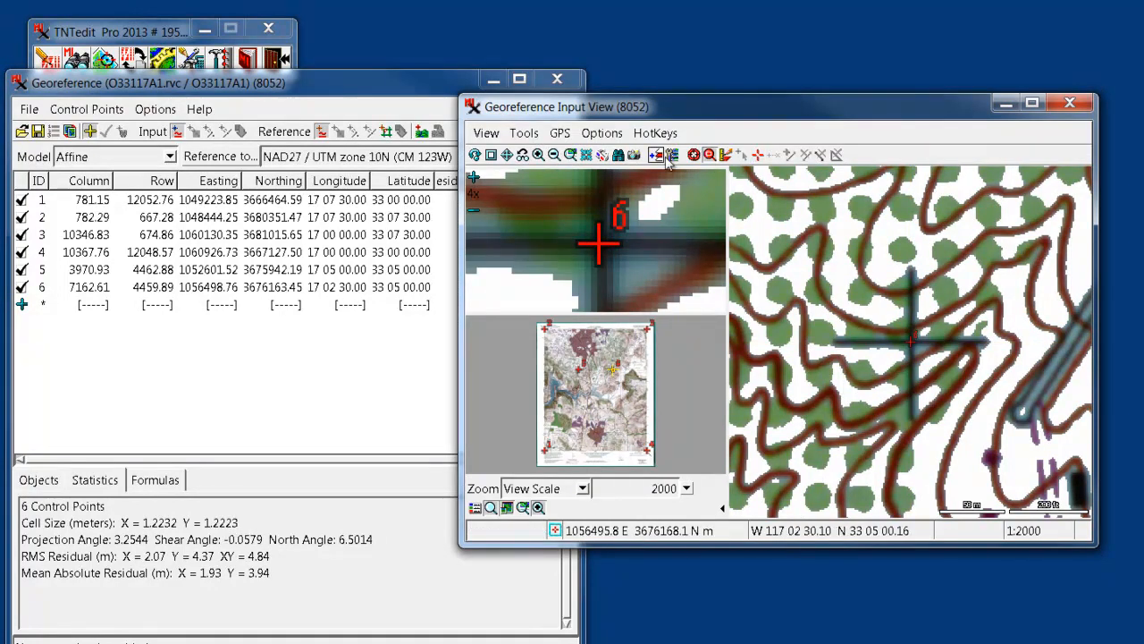
left_click(503, 154)
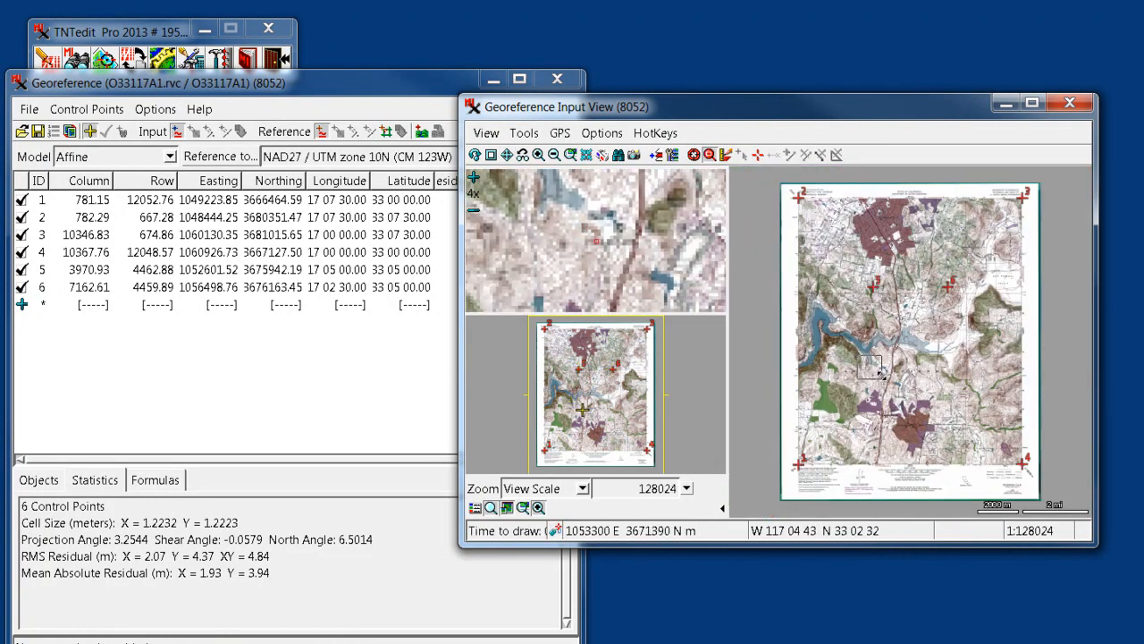
left_click(871, 371)
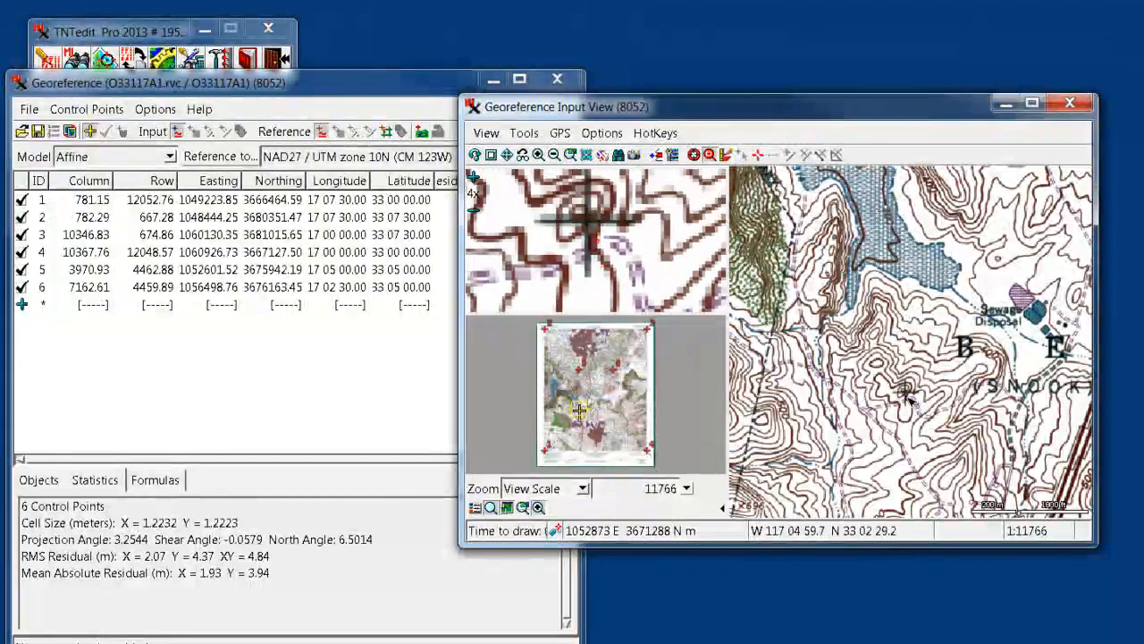
left_click(910, 404)
left_click(863, 304)
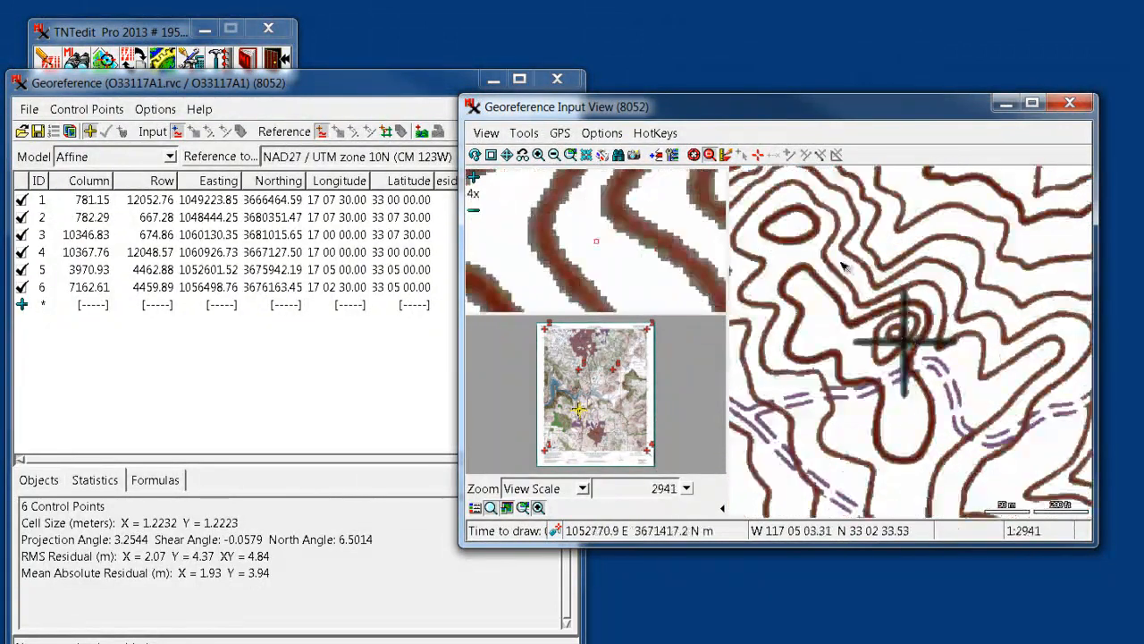
left_click(757, 155)
left_click(905, 342)
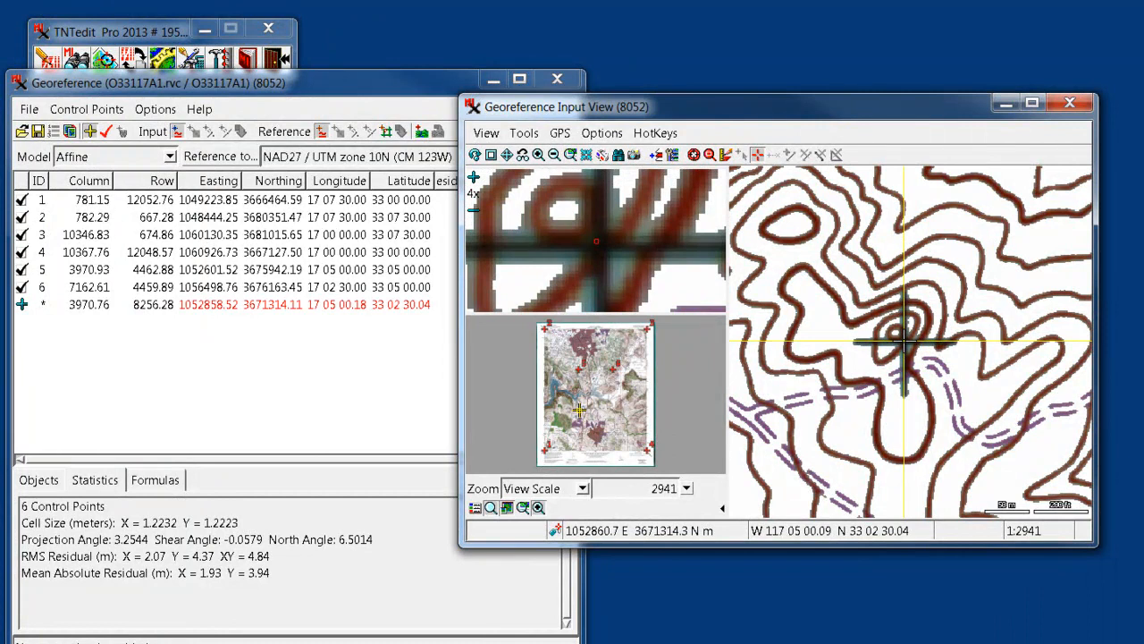
Set the seventh control point's longitude to W 117 05 00 and latitude to 33 02 30, and add it to the list.
left_click(367, 308)
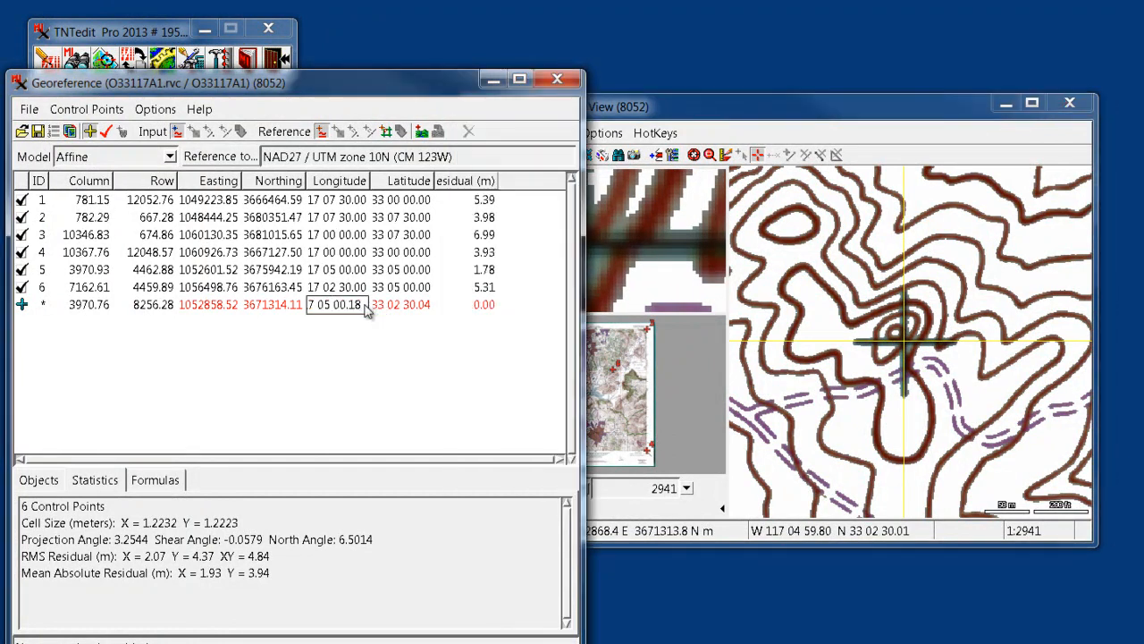
key("BackSpace")
key("BackSpace")
left_click_drag(422, 305, 430, 309)
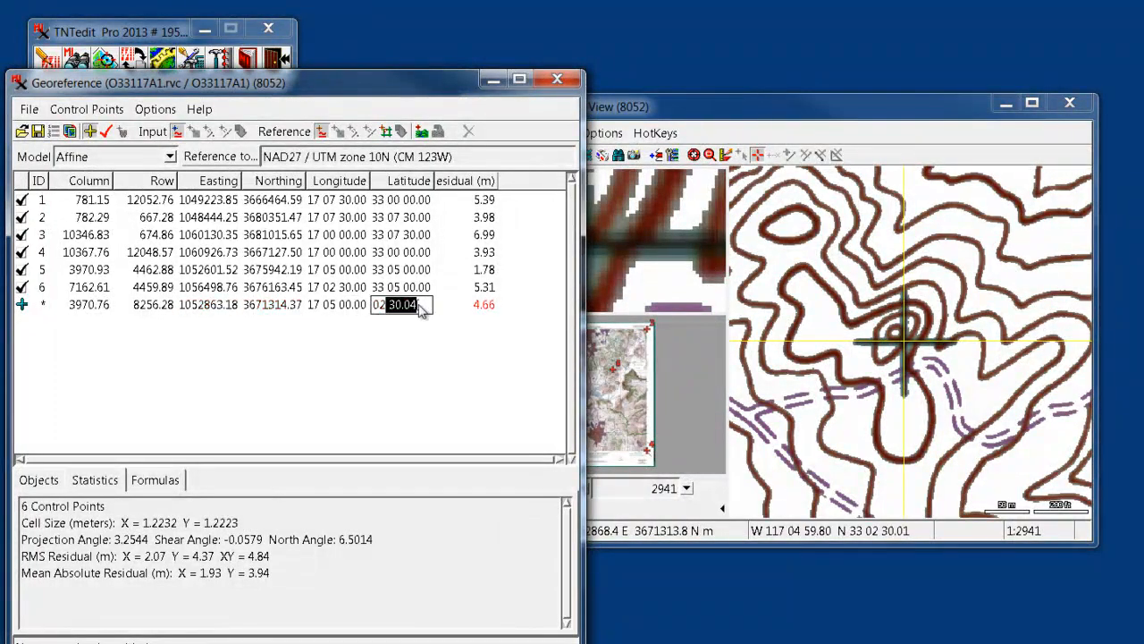
type("30.0")
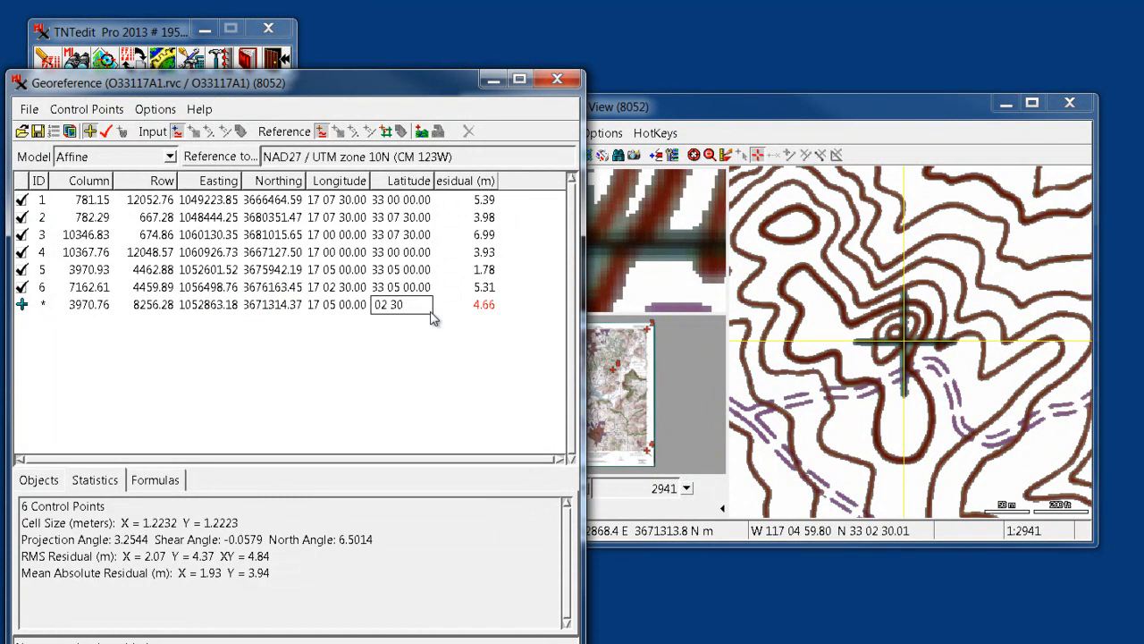
key("Return")
left_click(106, 131)
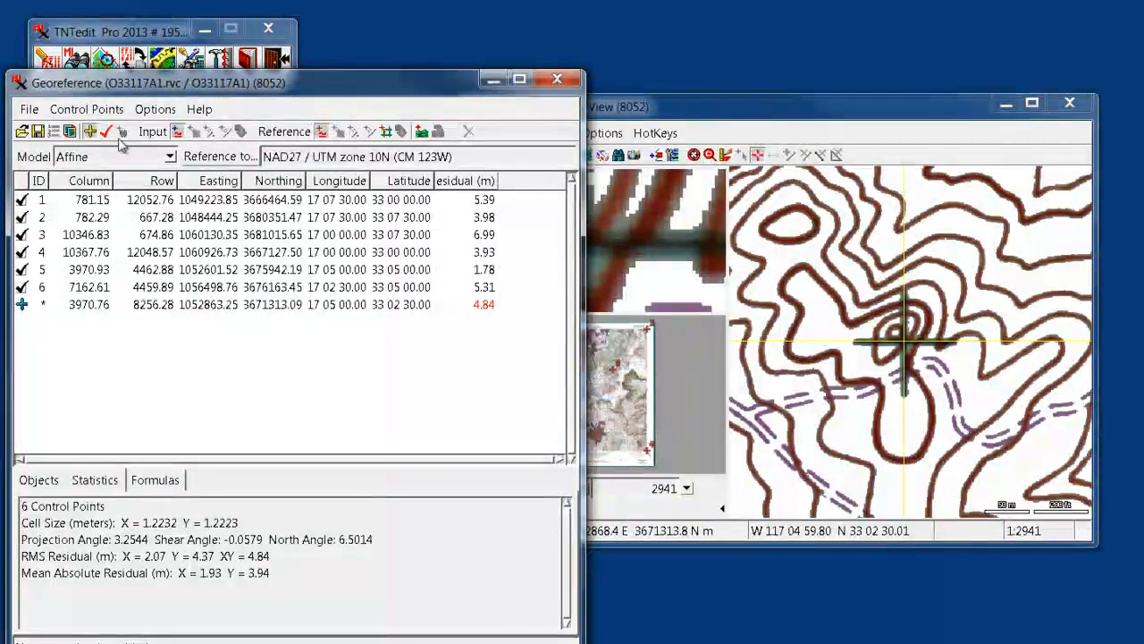
Locate the printed interior cross mark in the map's southeast part, near W 117 02 30 and N 33 02 30.
left_click(682, 119)
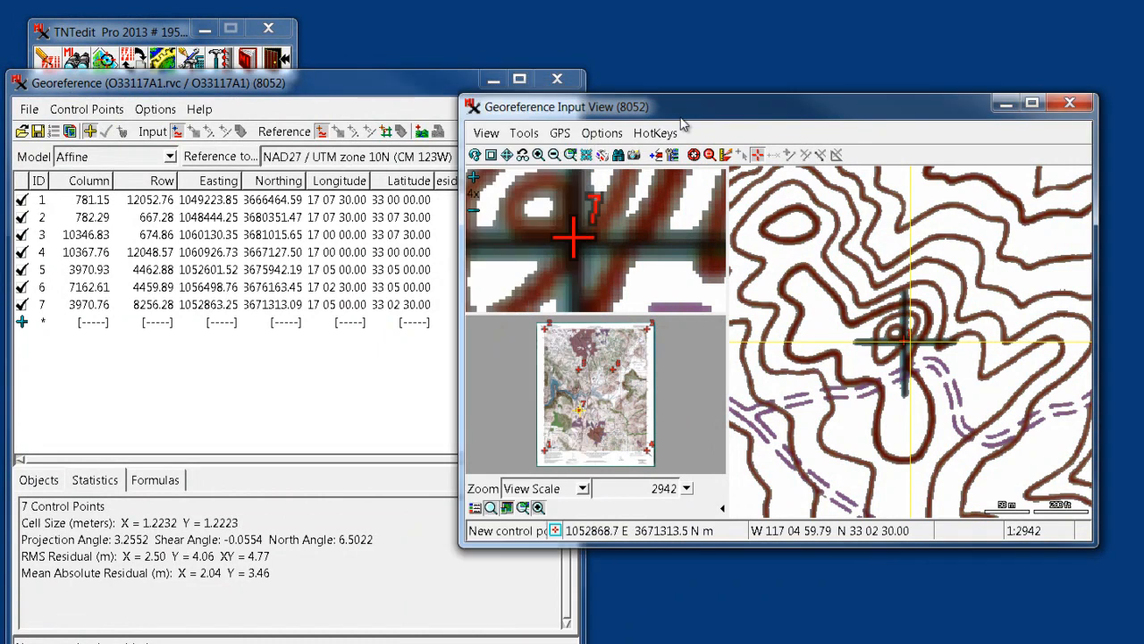
left_click(615, 411)
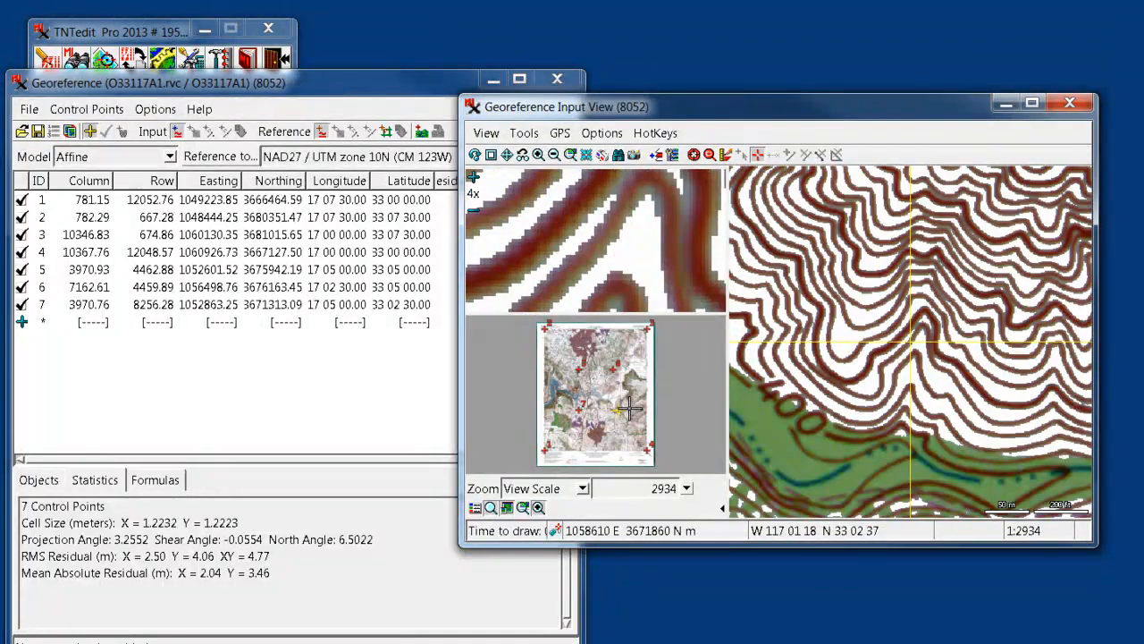
left_click(553, 154)
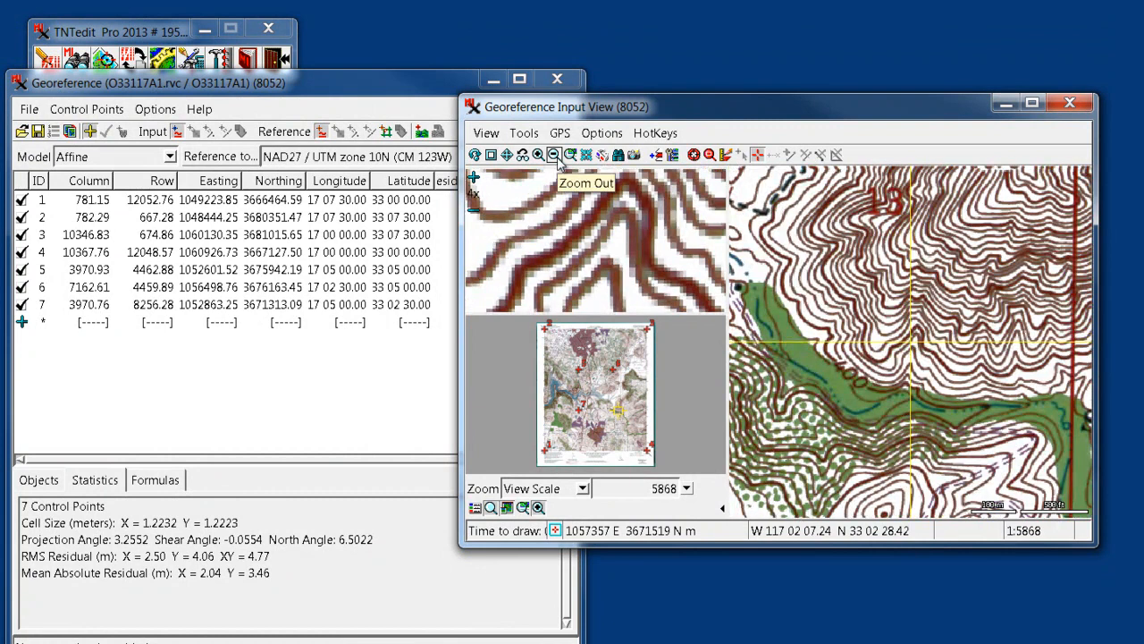
left_click(553, 155)
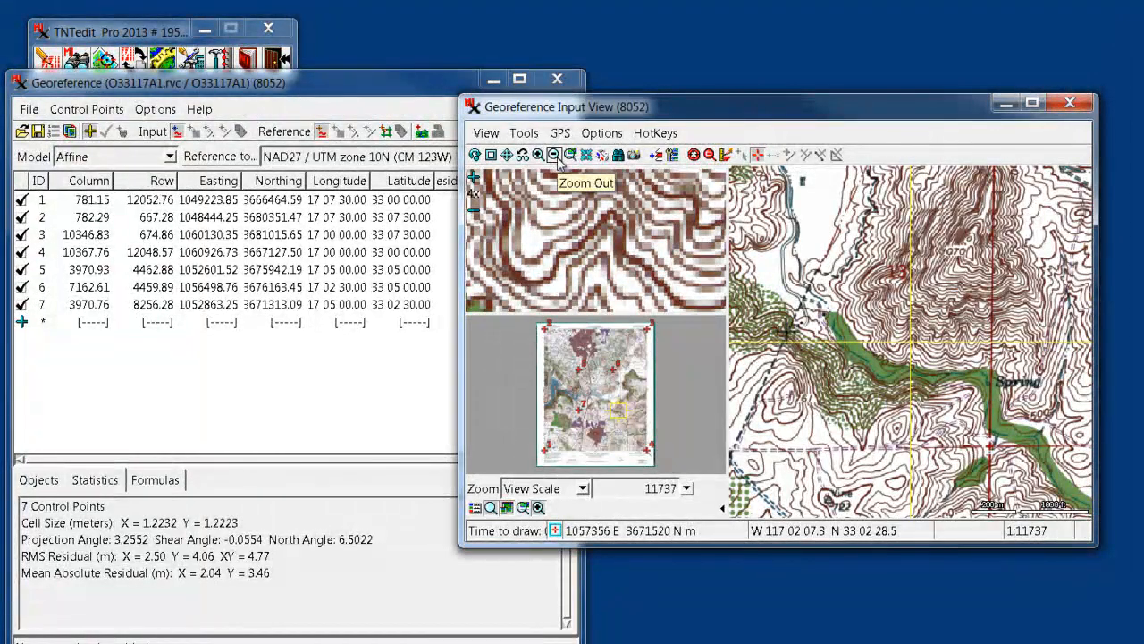
left_click(617, 412)
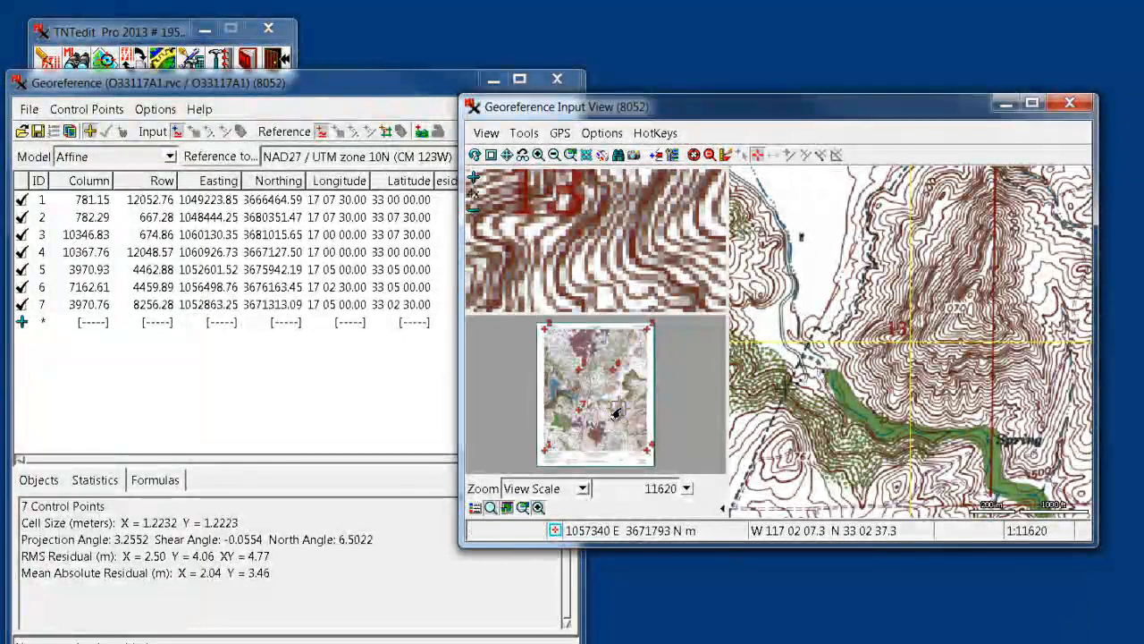
left_click(617, 412)
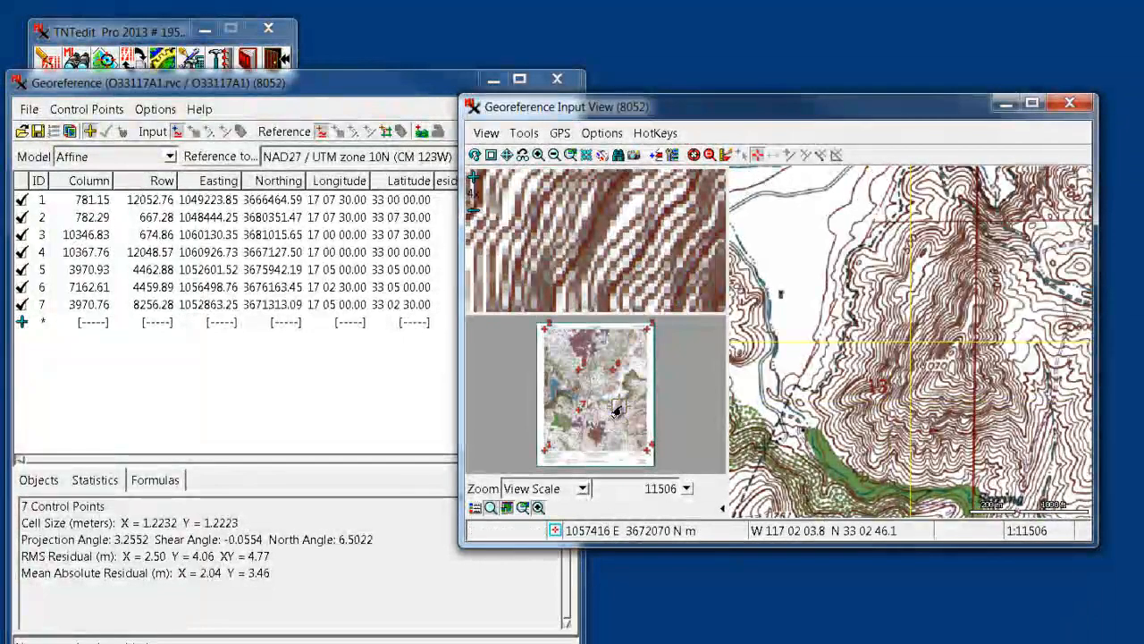
left_click(617, 413)
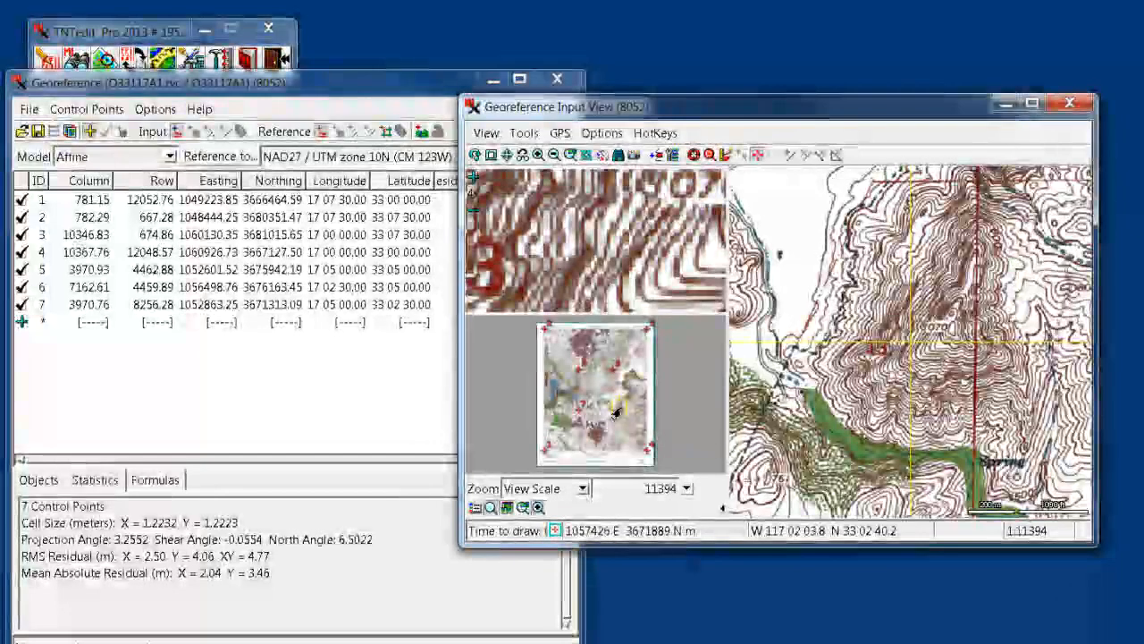
left_click(615, 419)
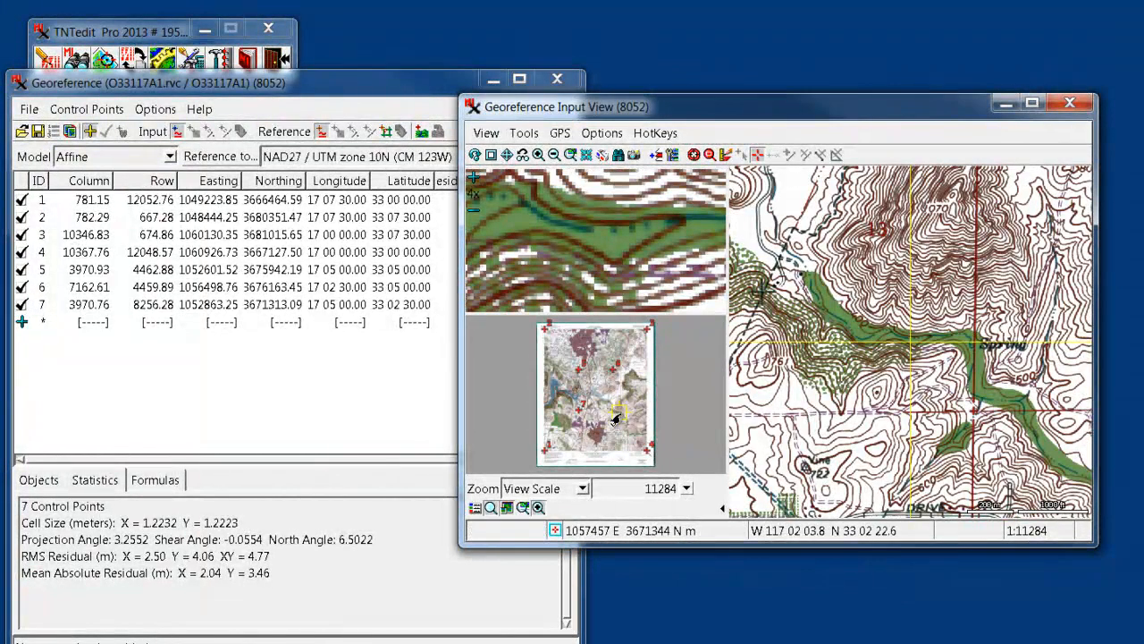
left_click(611, 421)
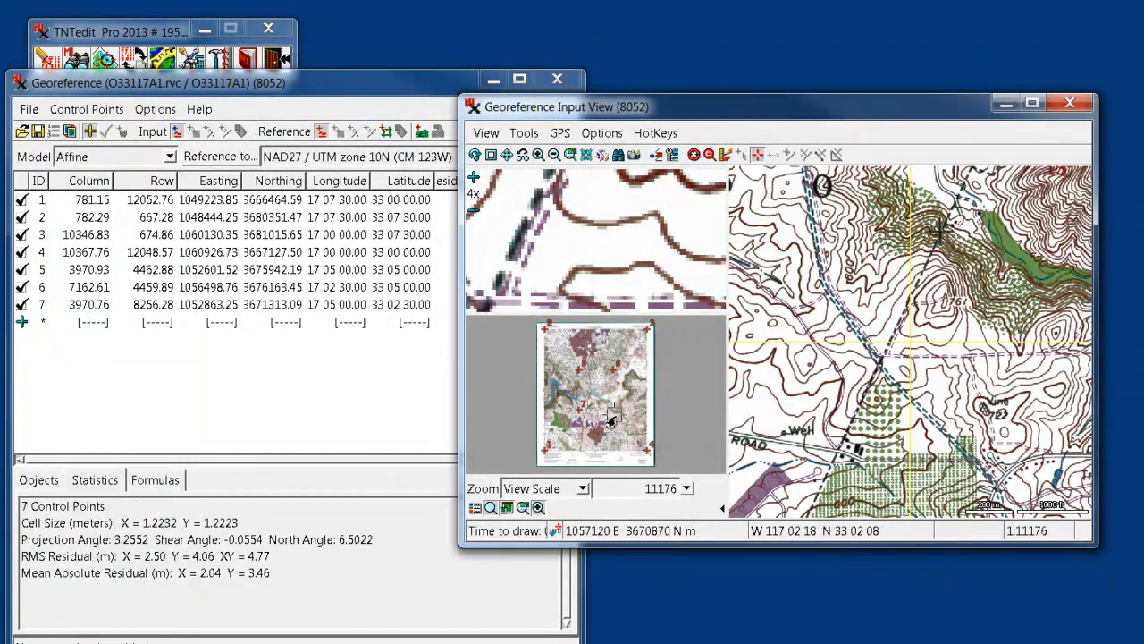
left_click(612, 421)
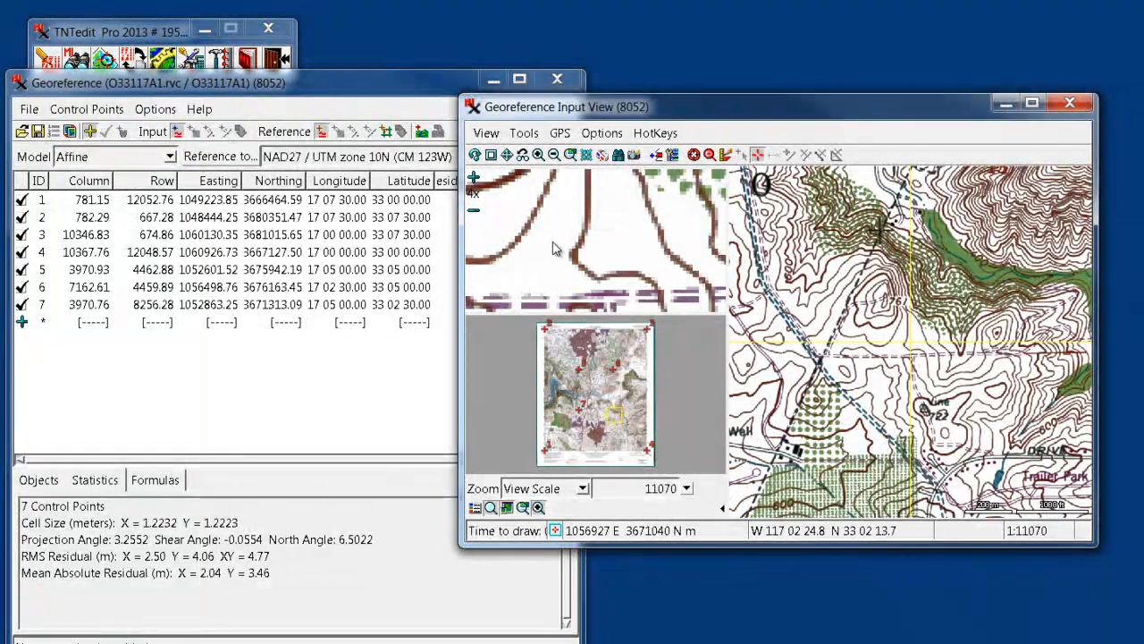
left_click(523, 155)
left_click(523, 155)
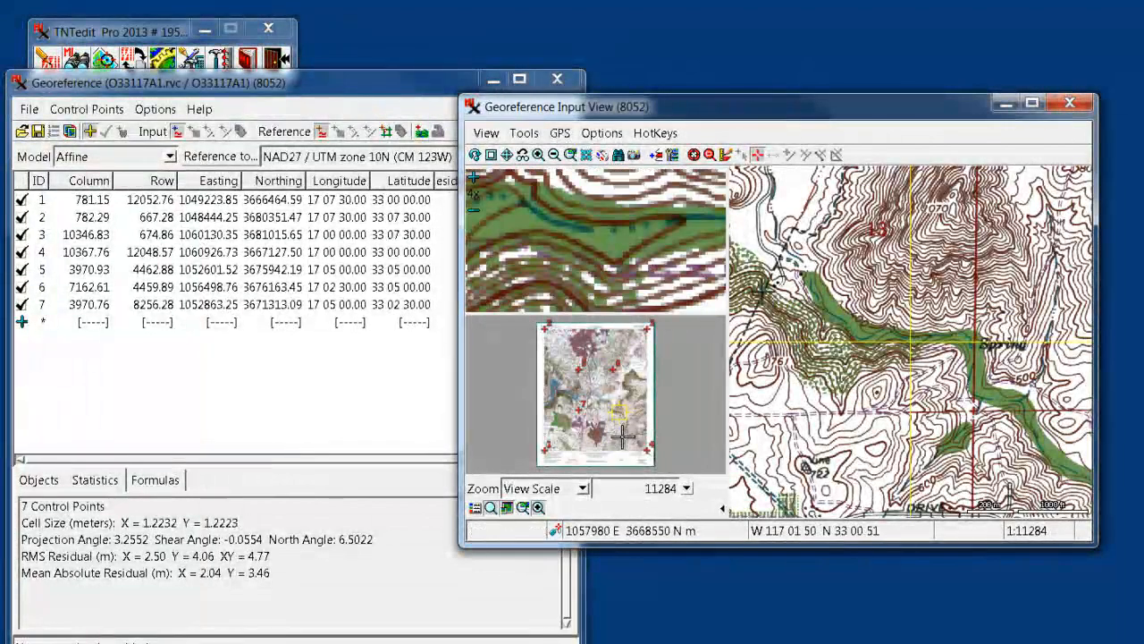
left_click(617, 417)
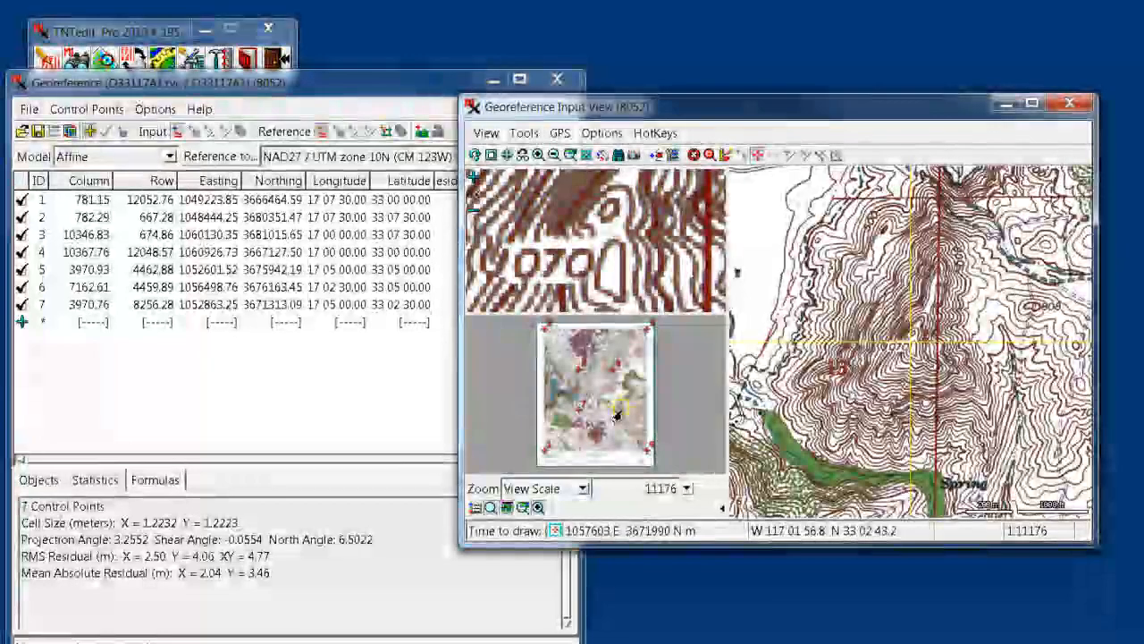
left_click(614, 417)
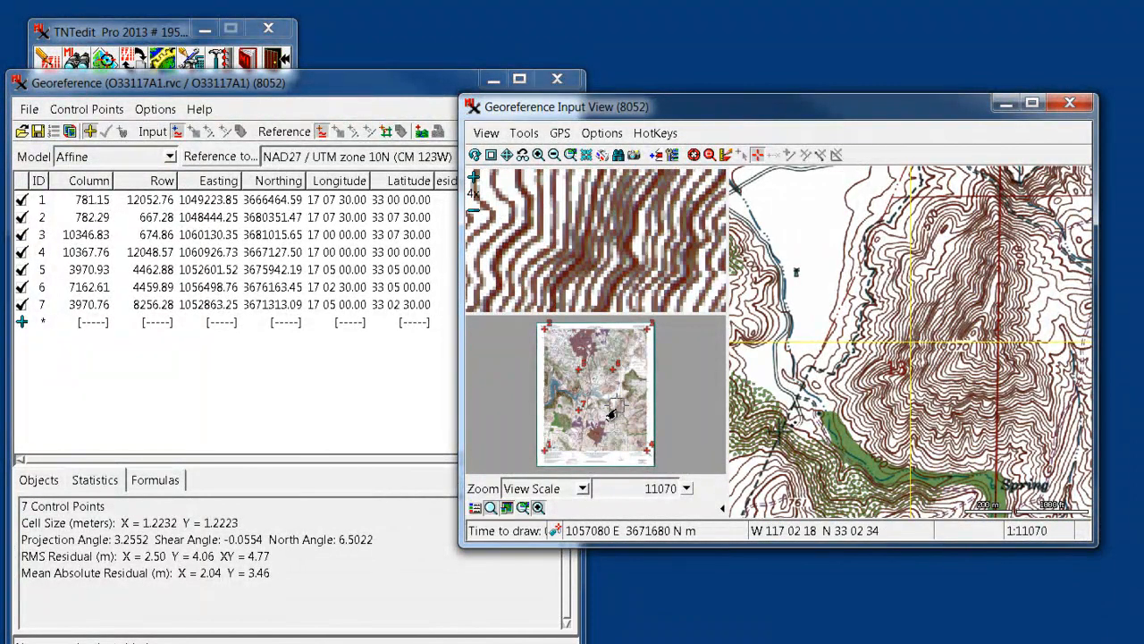
left_click(612, 414)
left_click(608, 417)
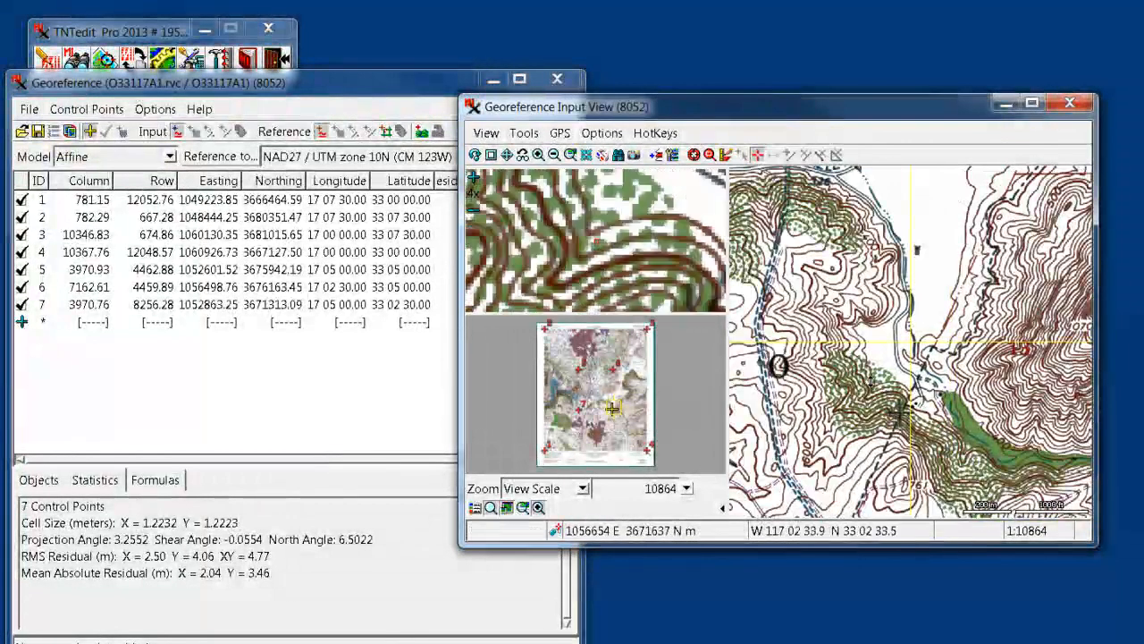
Place the eighth control point at the centre of the interior cross mark in the map's southeast part.
left_click(708, 154)
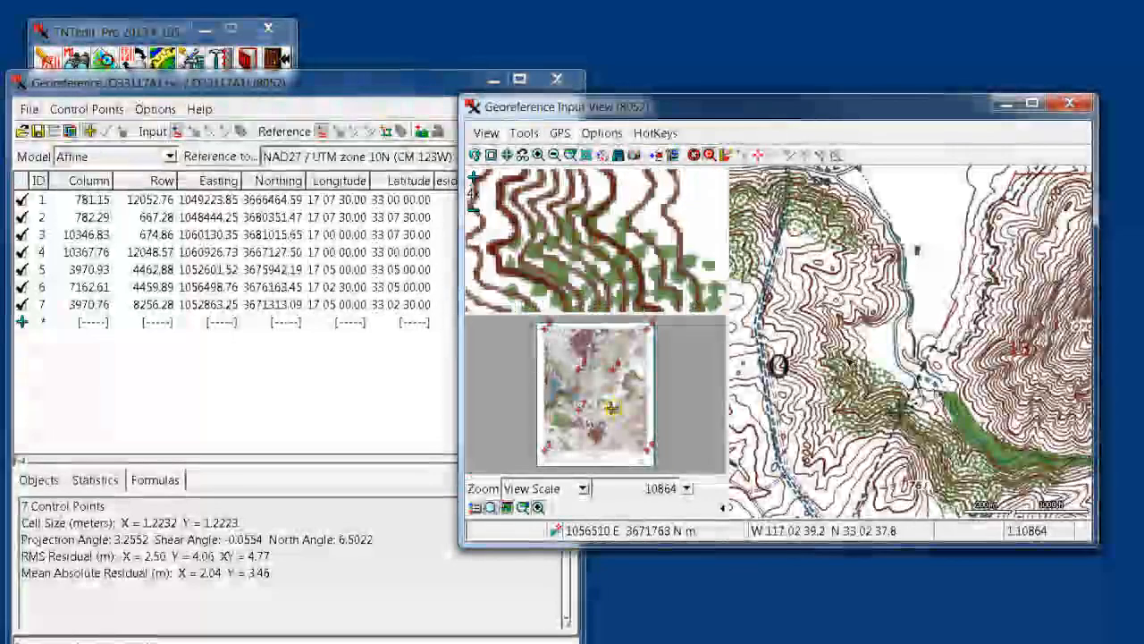
left_click(613, 408)
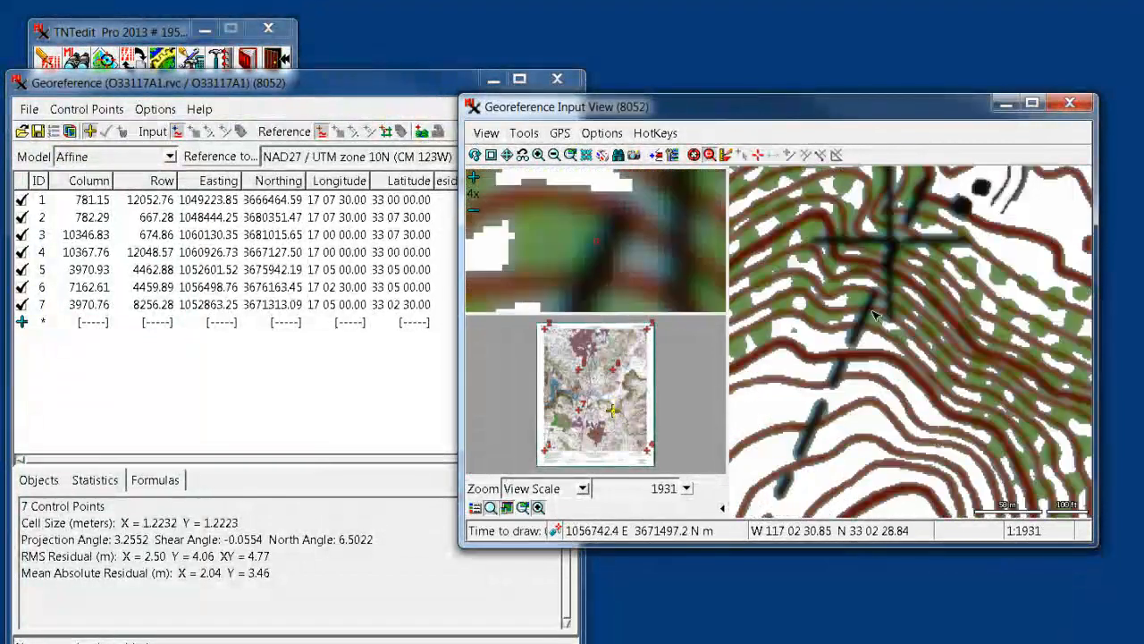
left_click(757, 155)
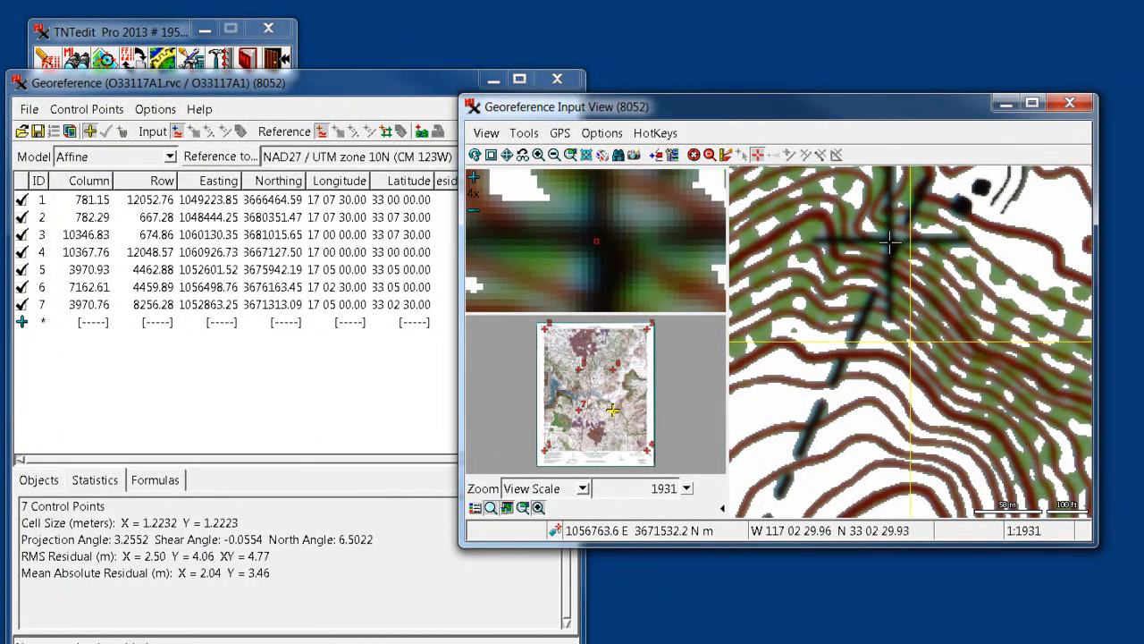
left_click(890, 243)
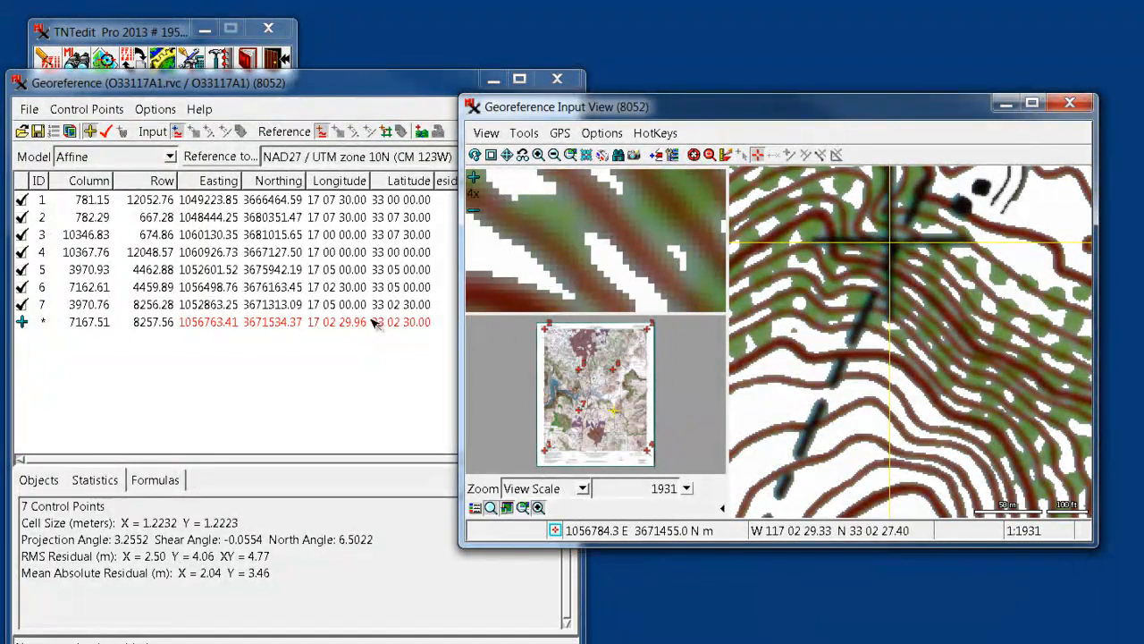
Set the eighth control point's longitude to W 117 02 30 and add the point to the list.
left_click(371, 324)
left_click(335, 323)
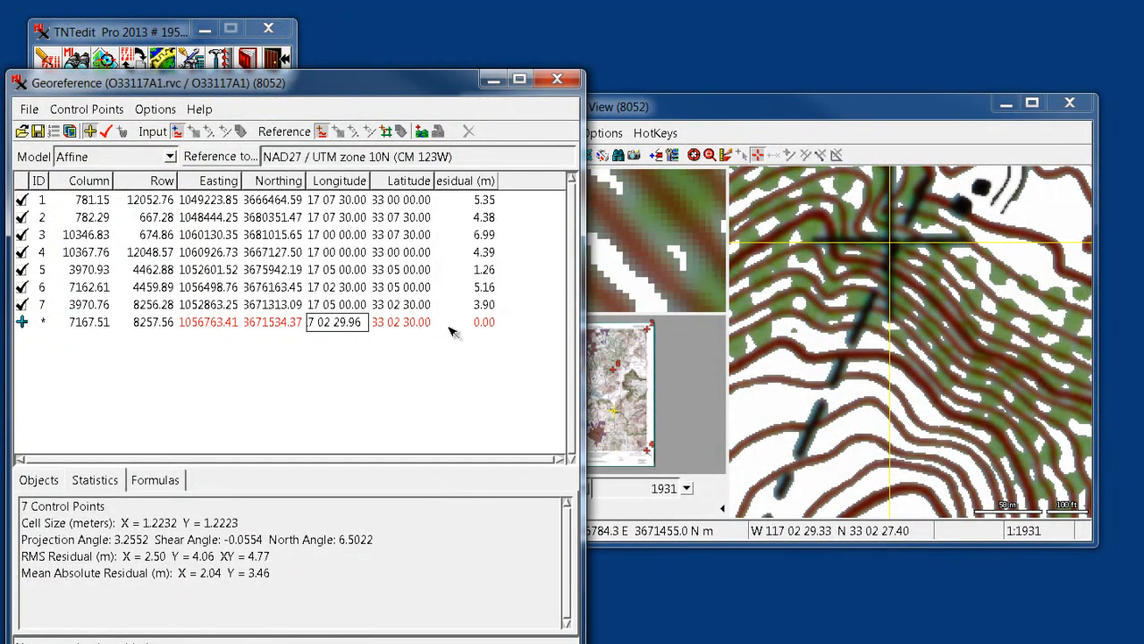
key("Delete")
key("Delete")
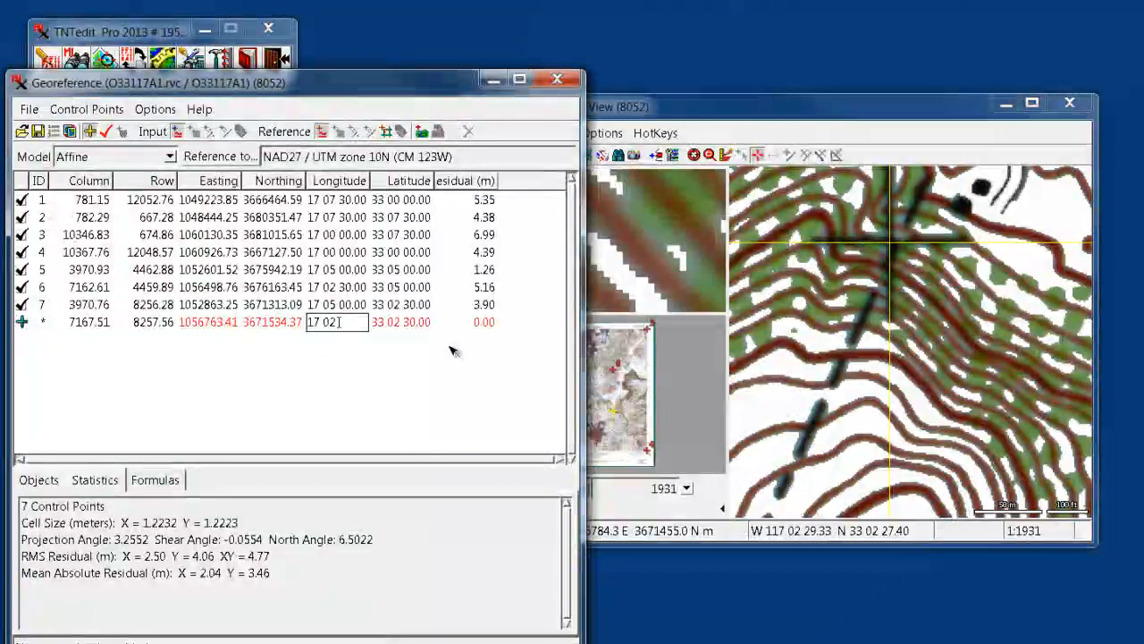
type("0")
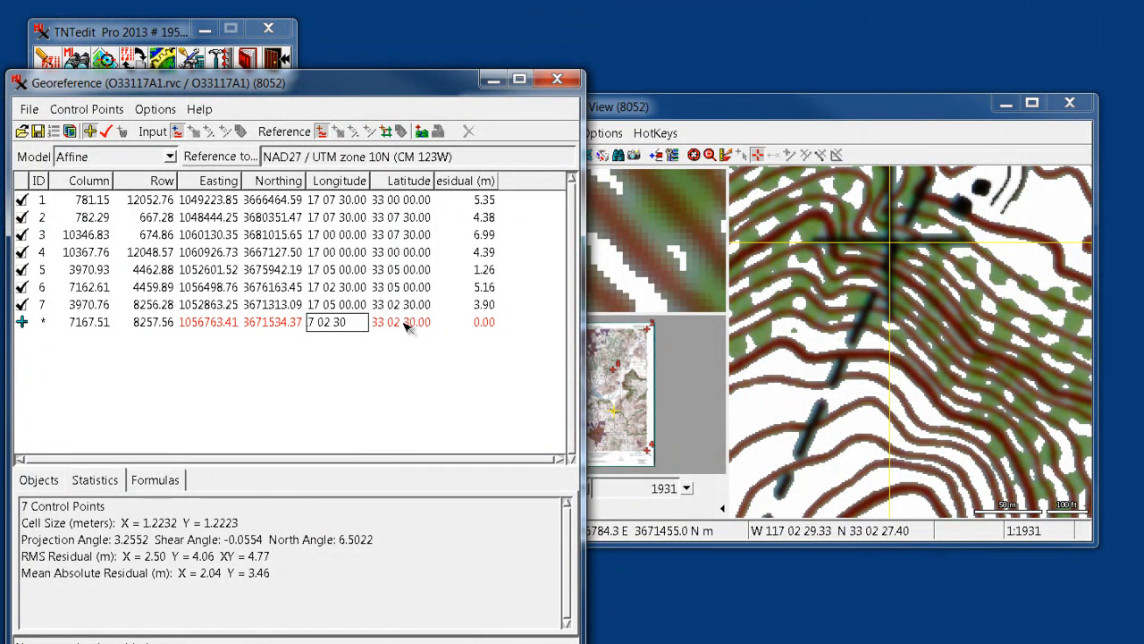
left_click(412, 324)
key("Return")
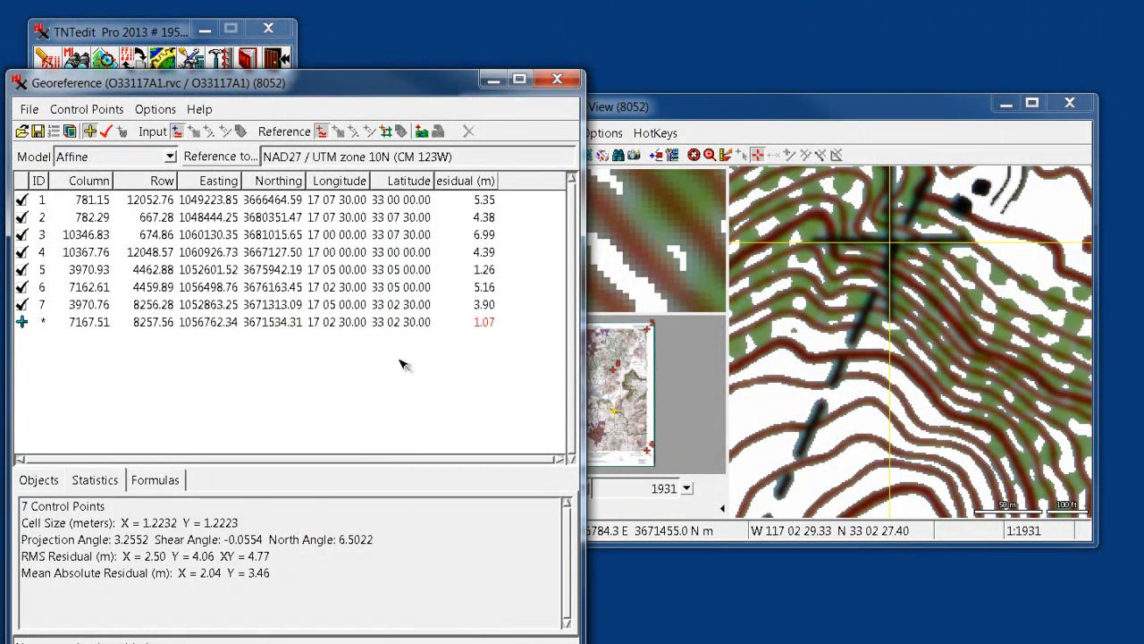
left_click(105, 132)
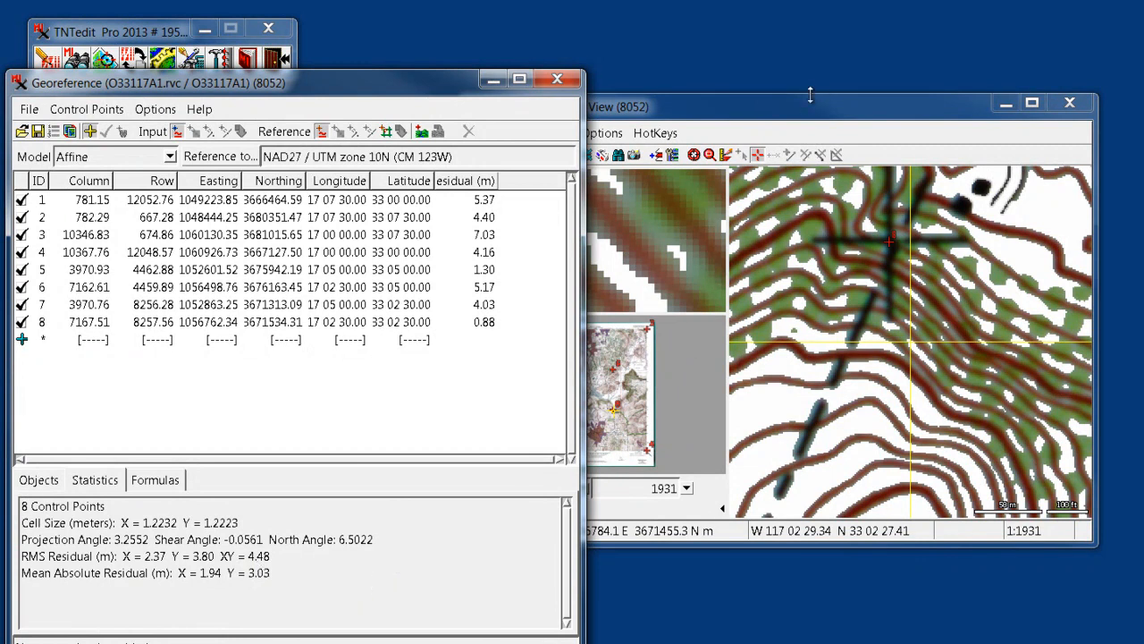
Save the georeference as a new subobject named NAD27 / UTM zone 10N (CM 123W).
left_click(30, 111)
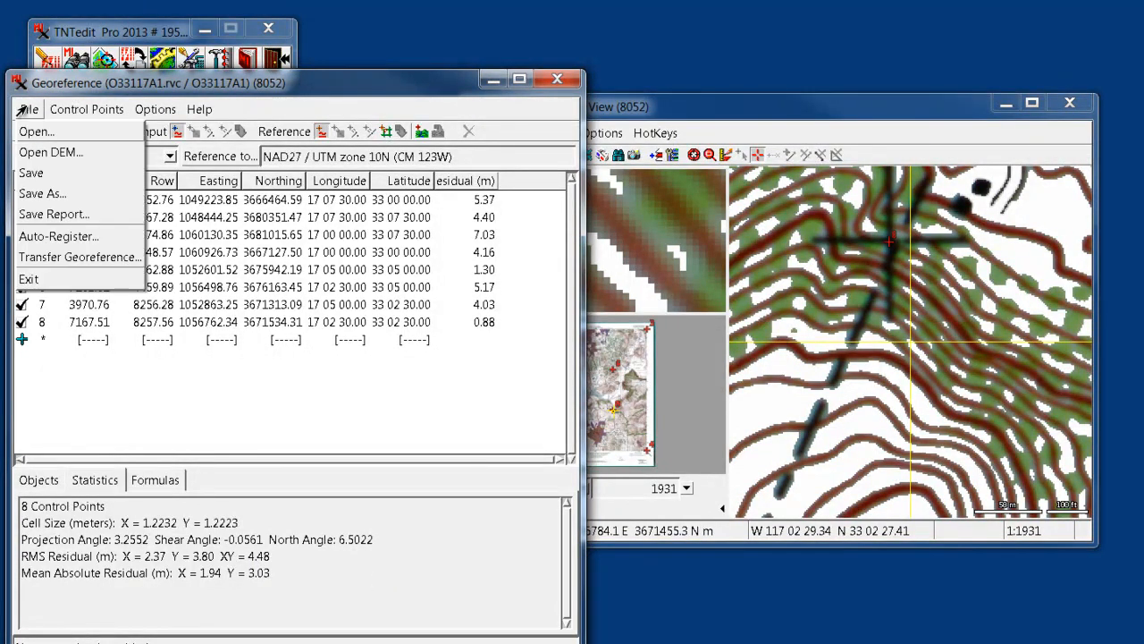
left_click(40, 195)
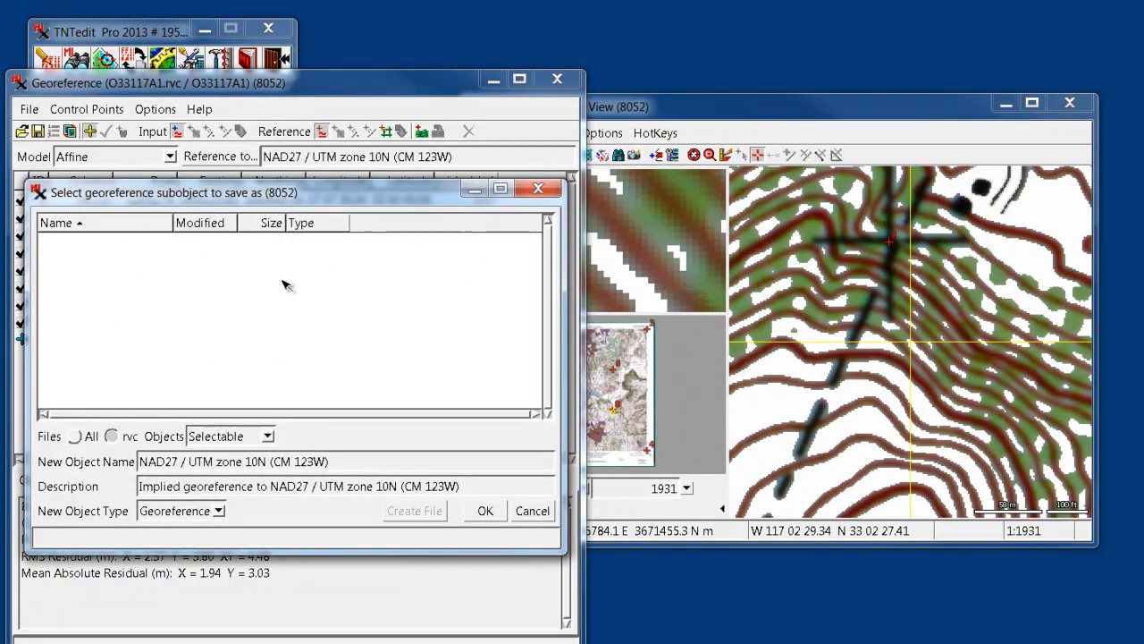
left_click(486, 512)
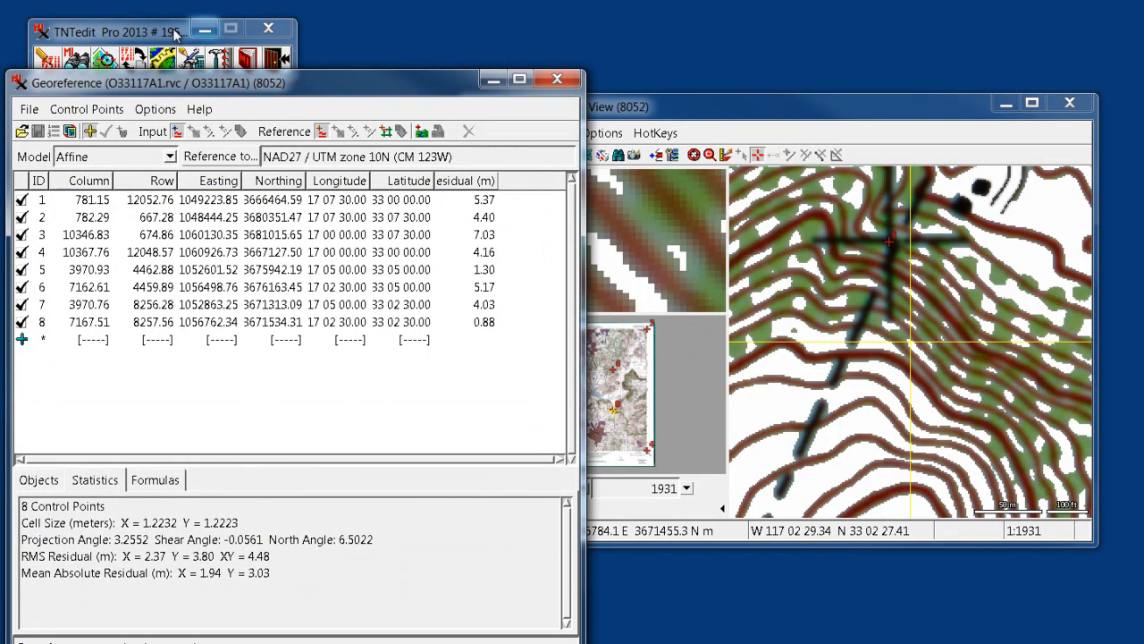
left_click(248, 59)
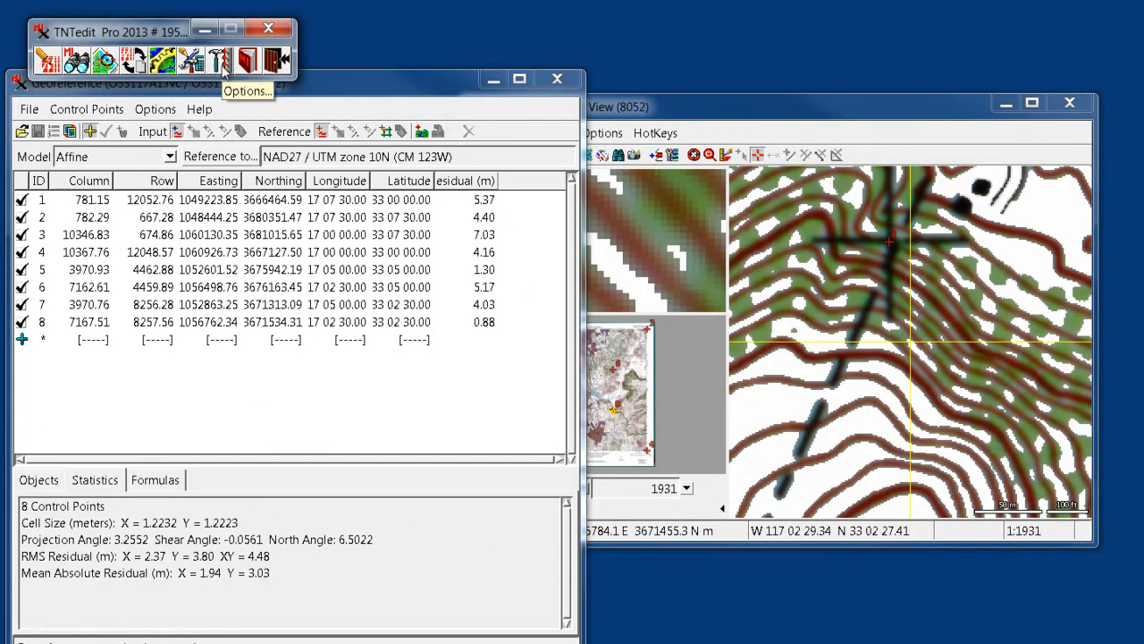
left_click(216, 59)
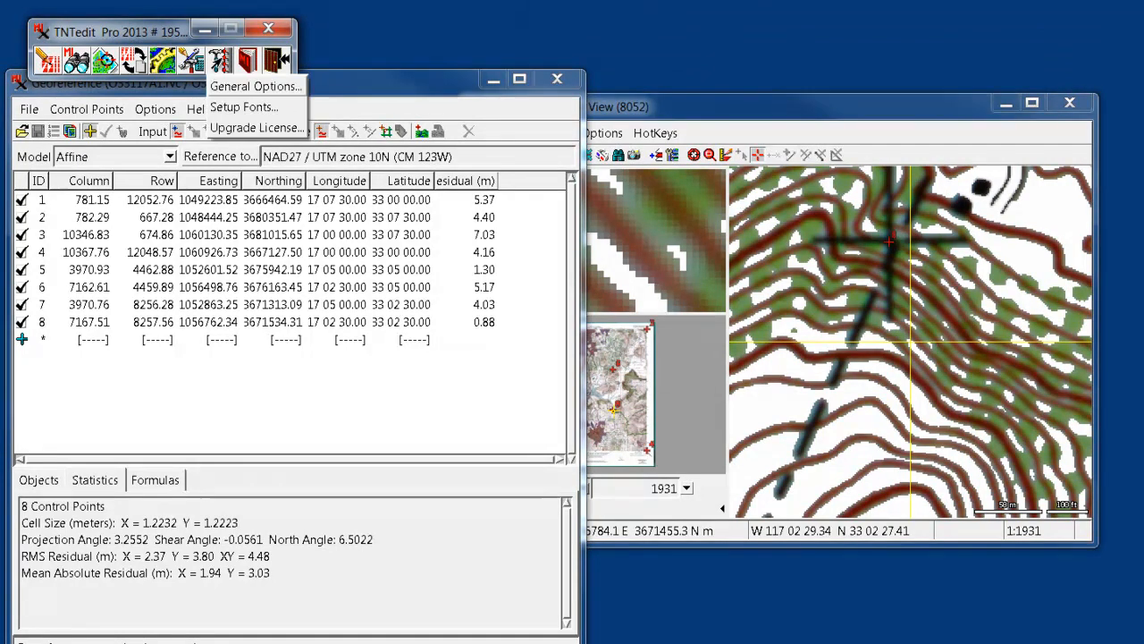
left_click(244, 58)
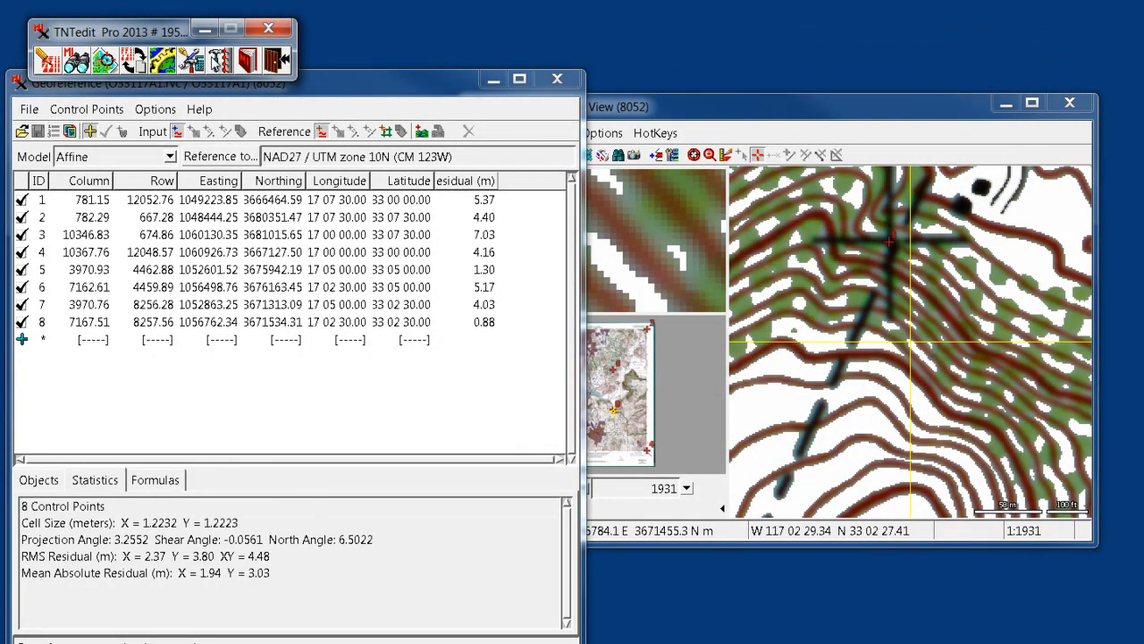
left_click(218, 60)
left_click(189, 66)
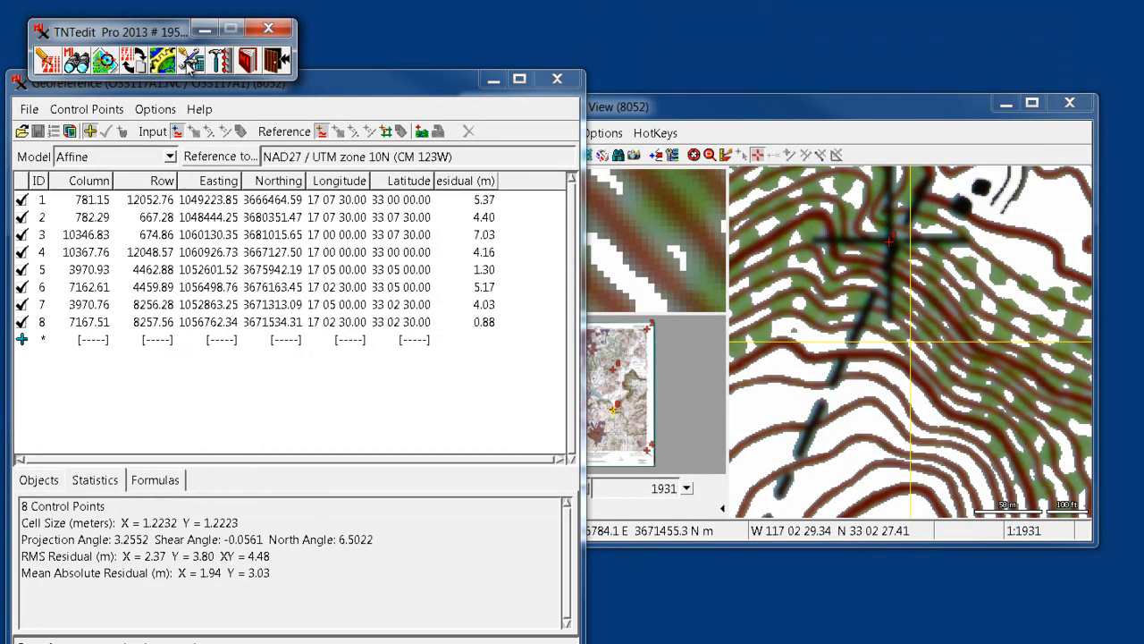
left_click(254, 63)
left_click(278, 59)
Open the File Manager and close the Georeference window.
left_click(185, 62)
left_click(191, 87)
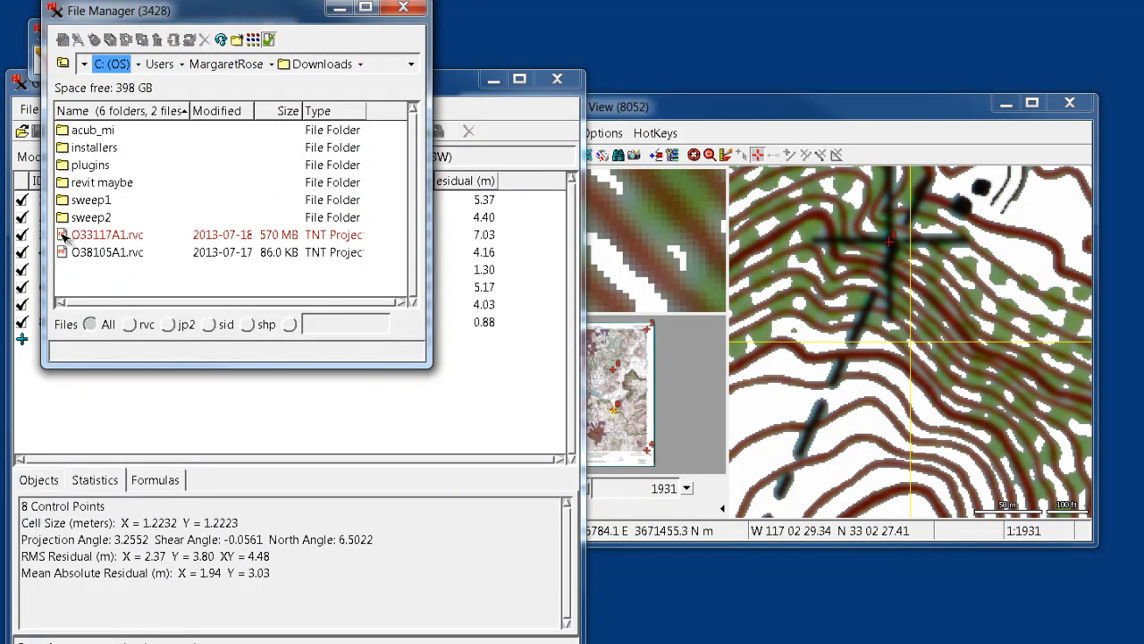
left_click(557, 80)
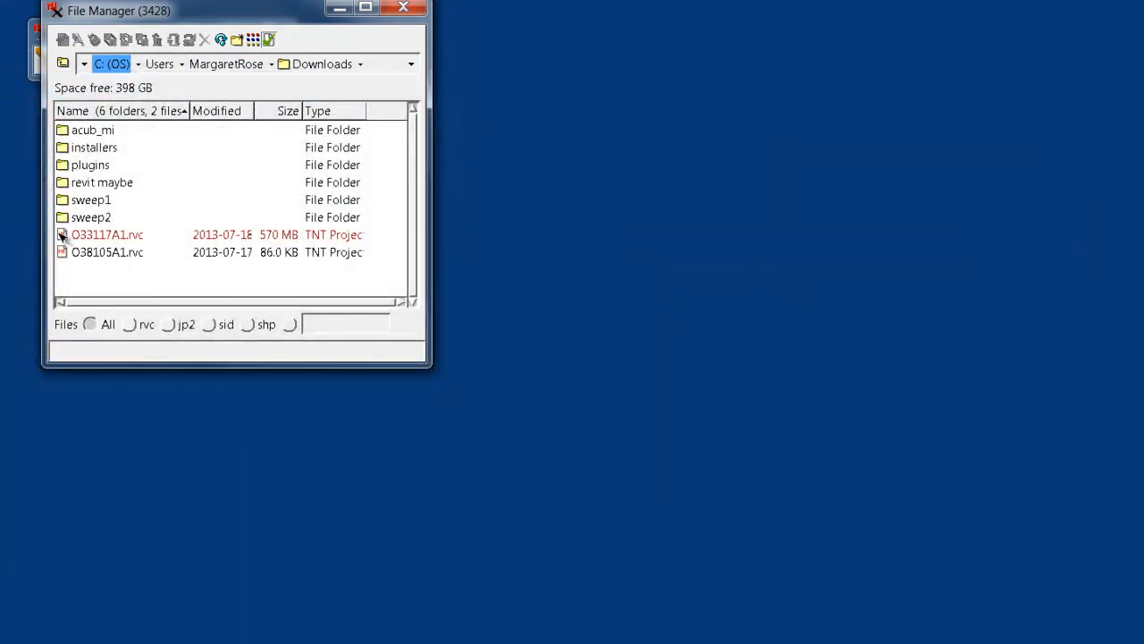
Browse into the O33117A1 raster inside O33117A1.rvc and select its NAD27 / UTM zone 10N georeference subobject.
double_click(63, 235)
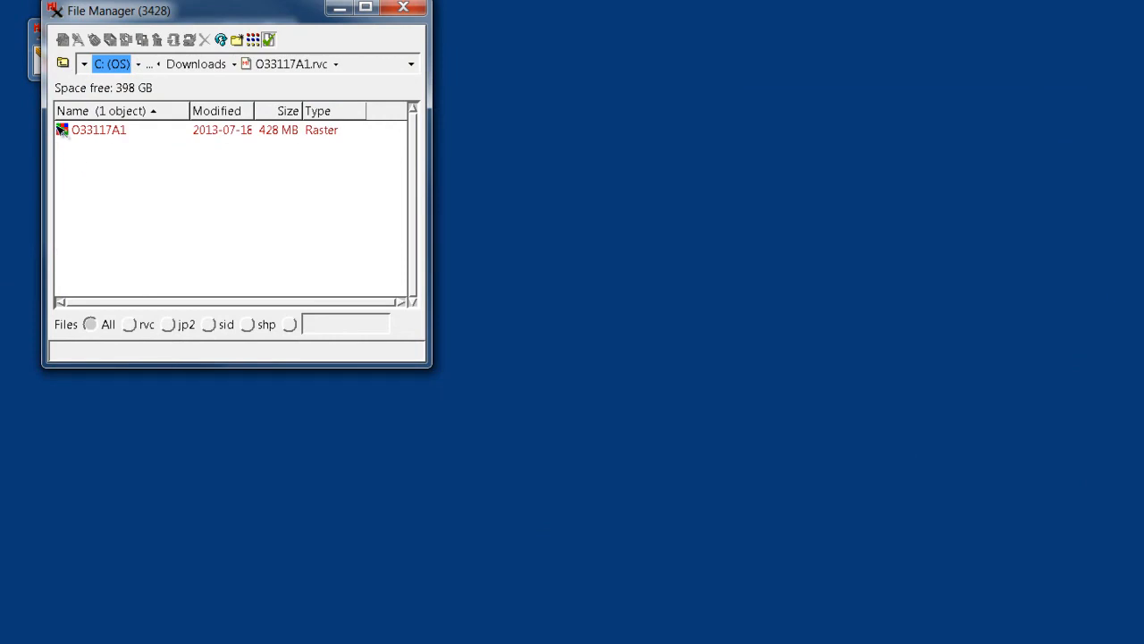
double_click(67, 131)
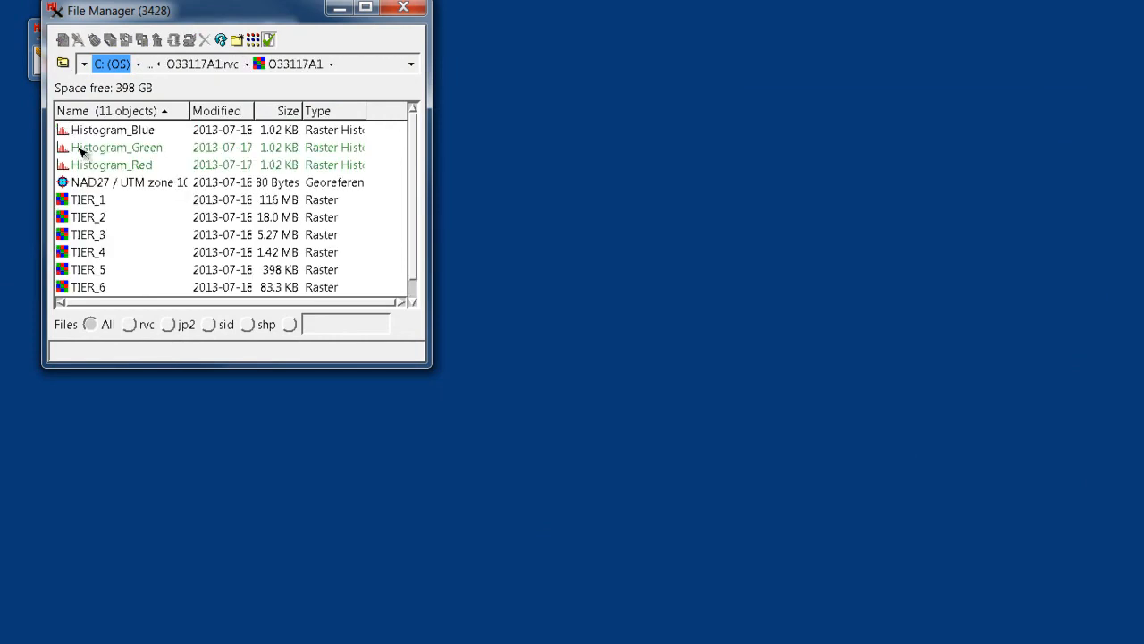
left_click(91, 186)
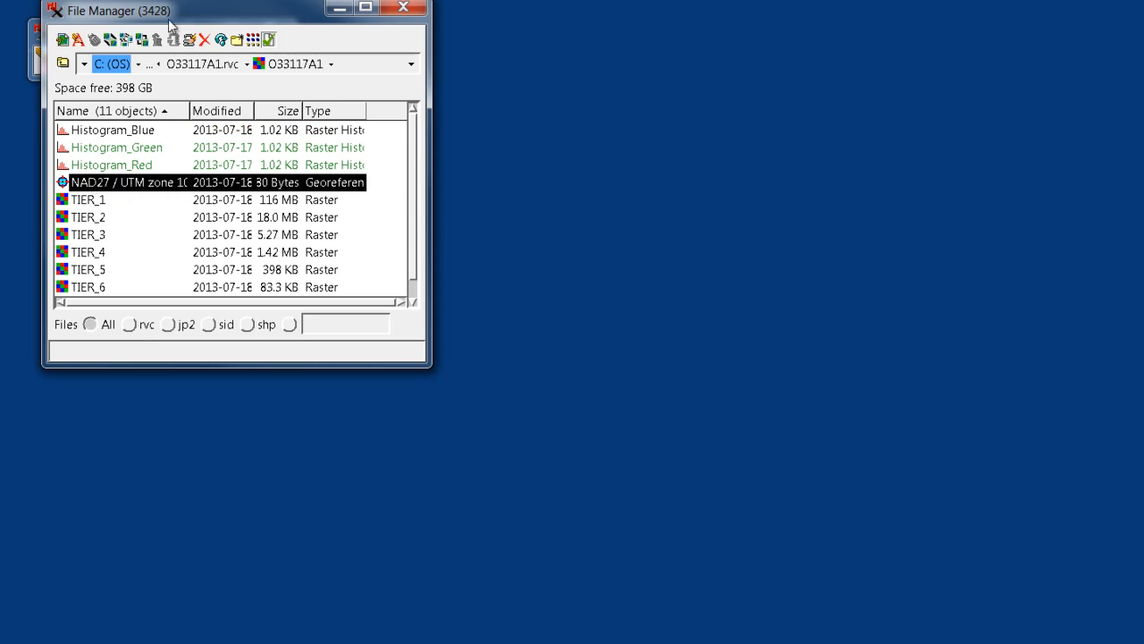
left_click_drag(170, 15, 503, 32)
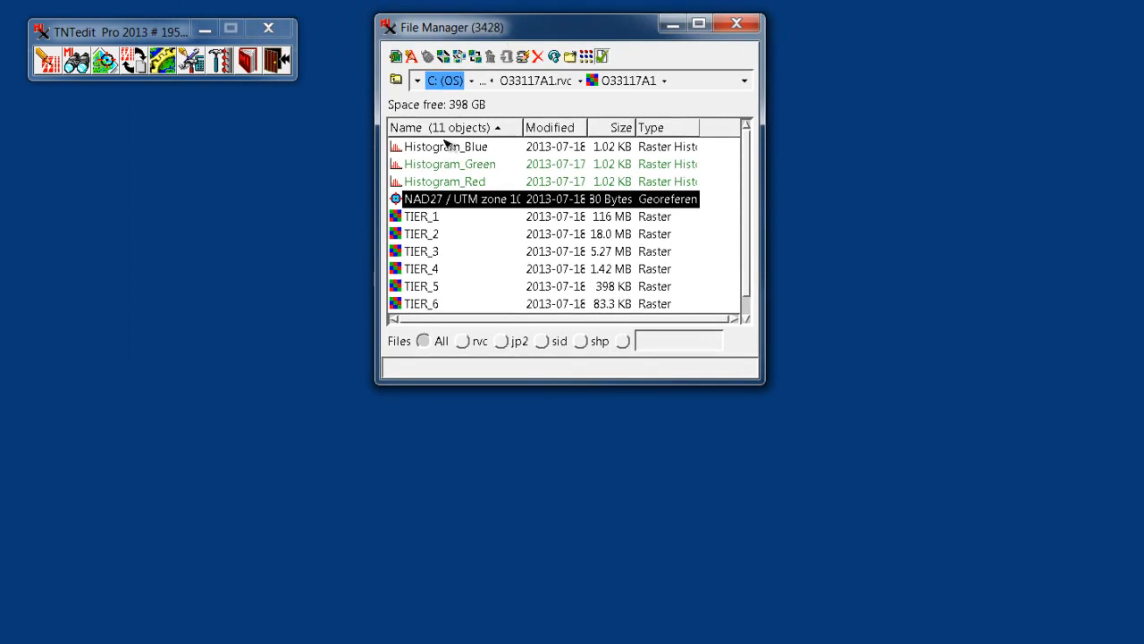